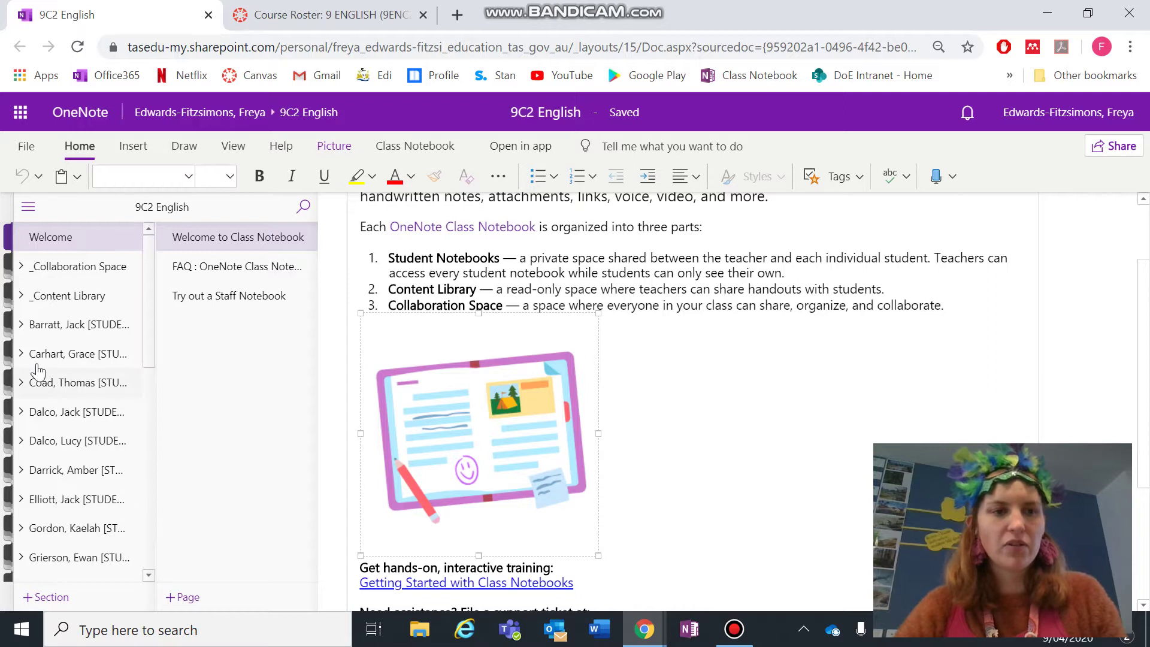
# Step: View the sections inside one student's notebook, and open the Using the Content Library section of the Content Library
pyautogui.click(21, 355)
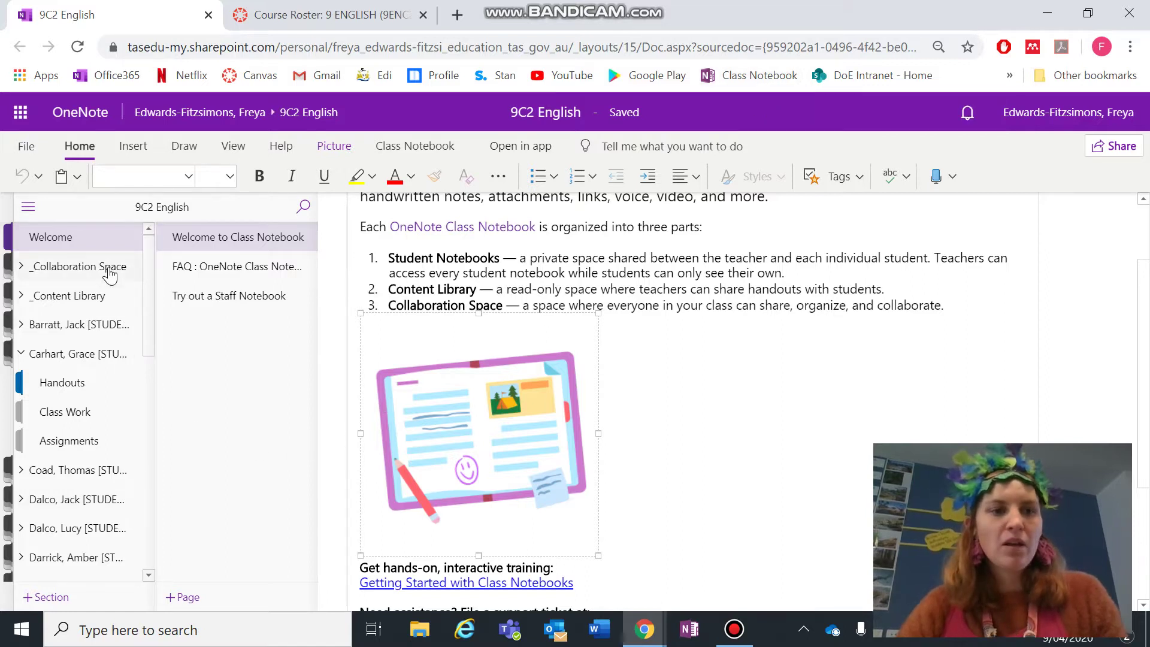
pyautogui.click(22, 354)
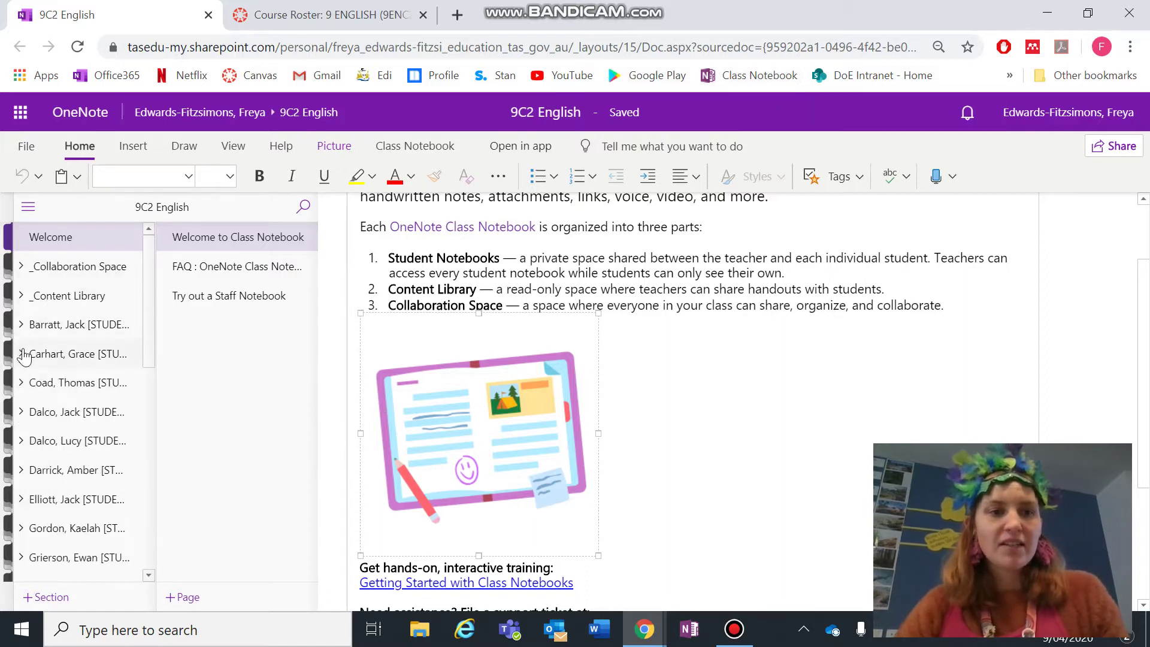
pyautogui.click(22, 296)
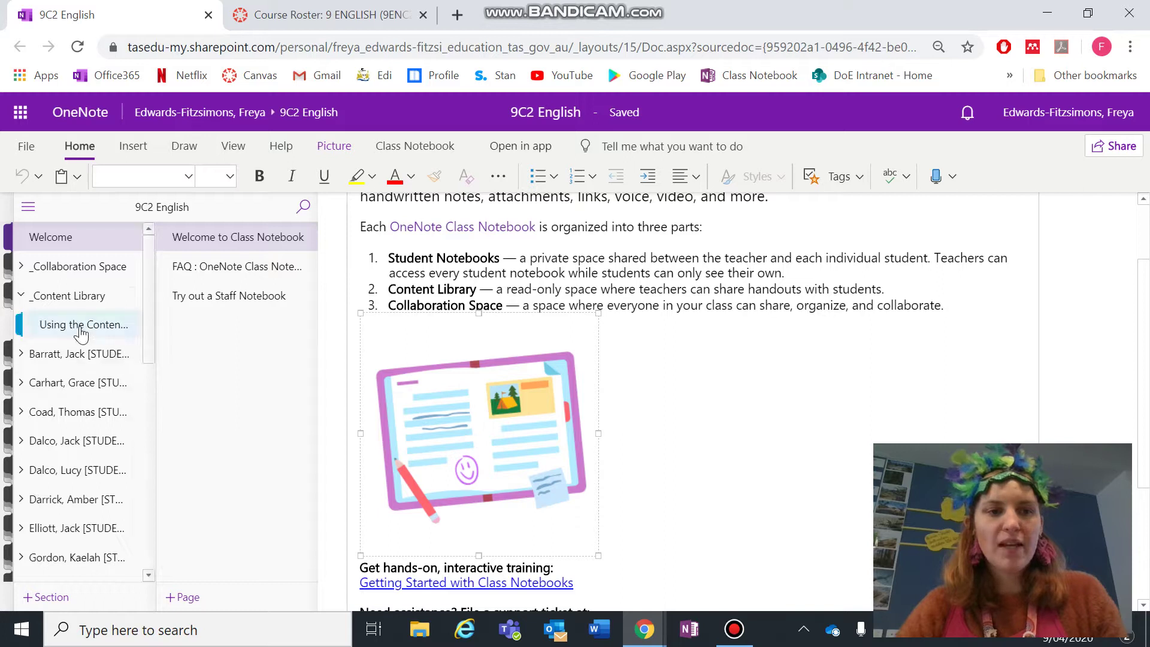
pyautogui.click(82, 331)
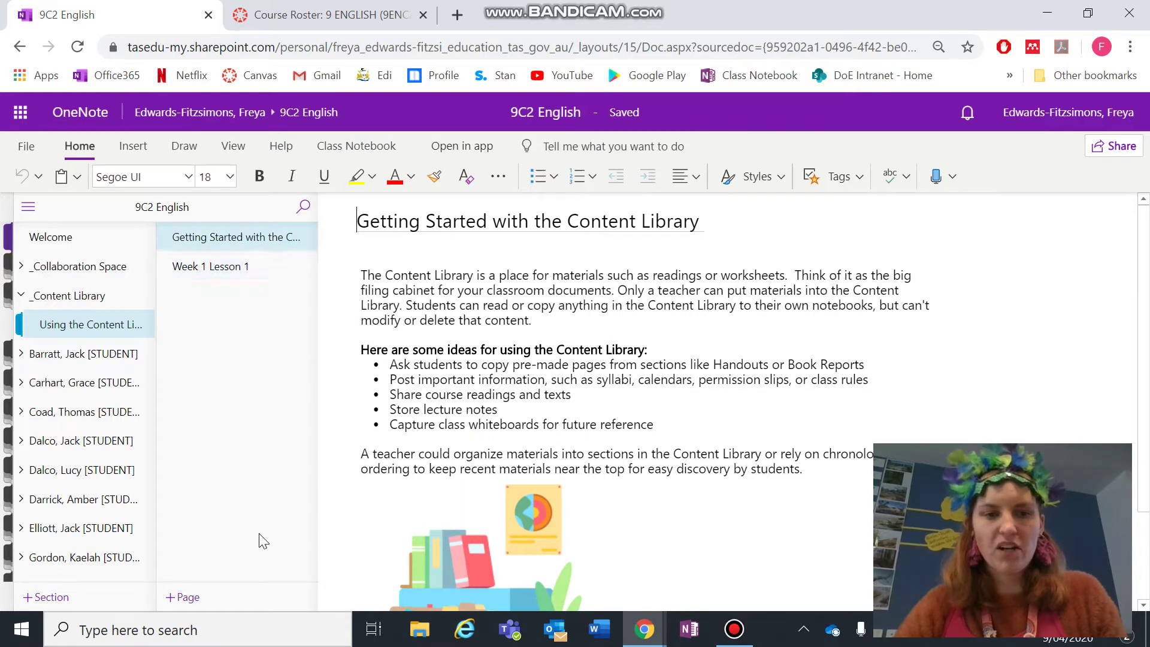
# Step: Delete the section's two existing pages, Getting Started with the Content Library and Week 1 Lesson 1
pyautogui.rightClick(210, 237)
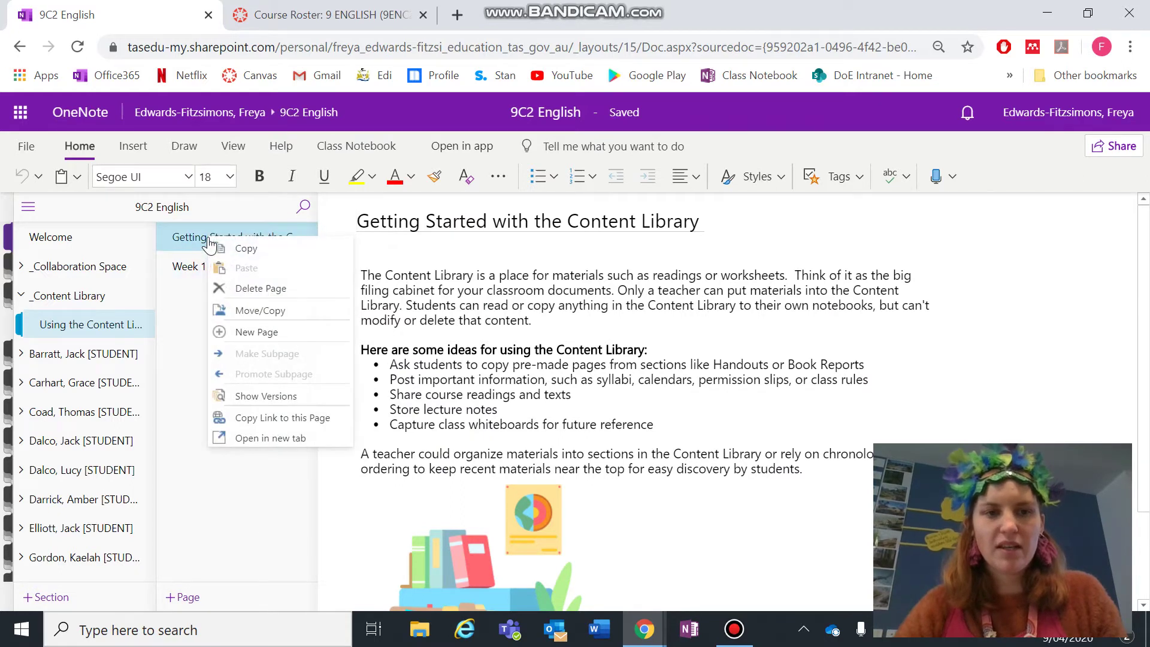
pyautogui.click(242, 290)
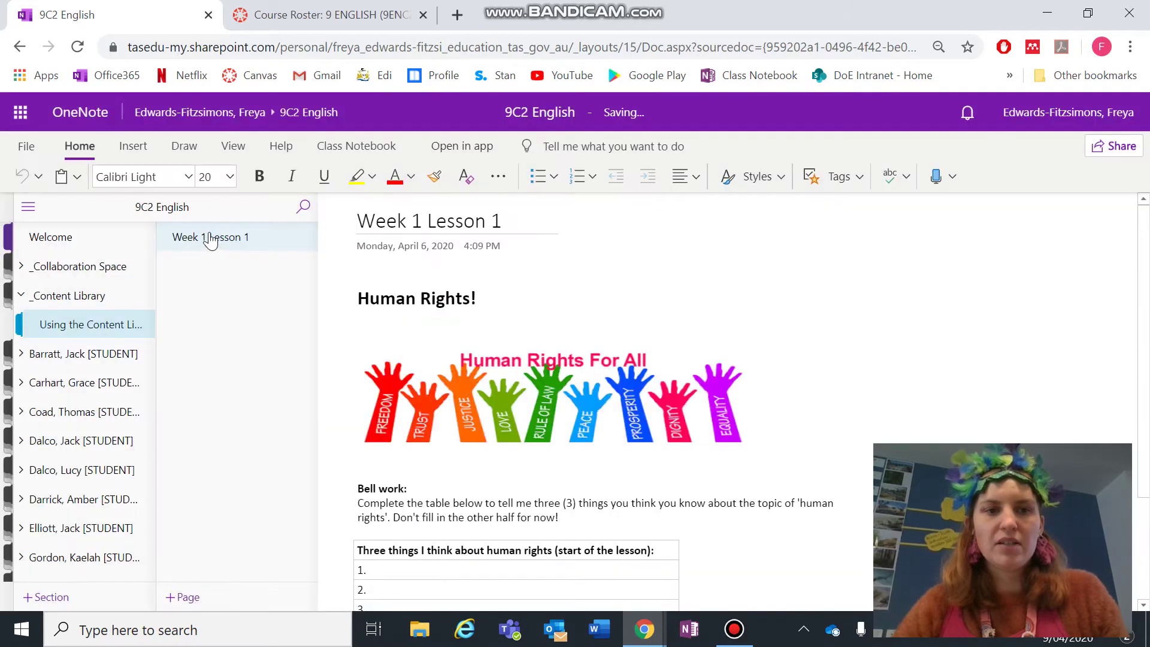
pyautogui.rightClick(210, 237)
pyautogui.click(249, 282)
pyautogui.click(604, 395)
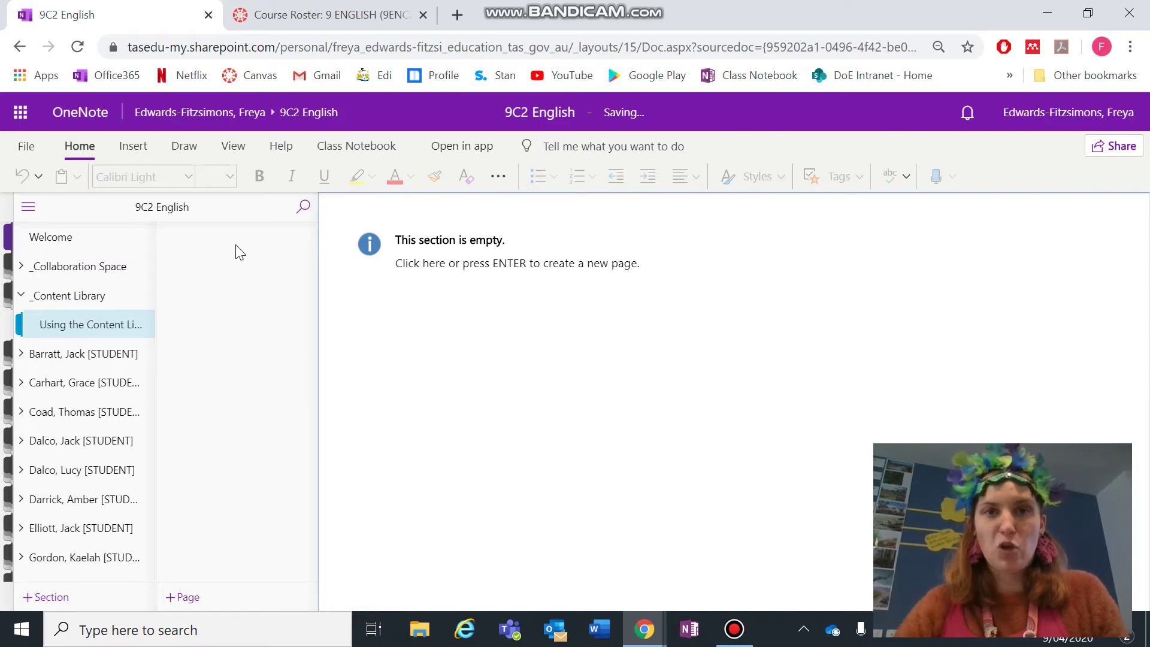
# Step: Add a new page to the empty section and title it "Week 1 Lesson 1"
pyautogui.click(175, 605)
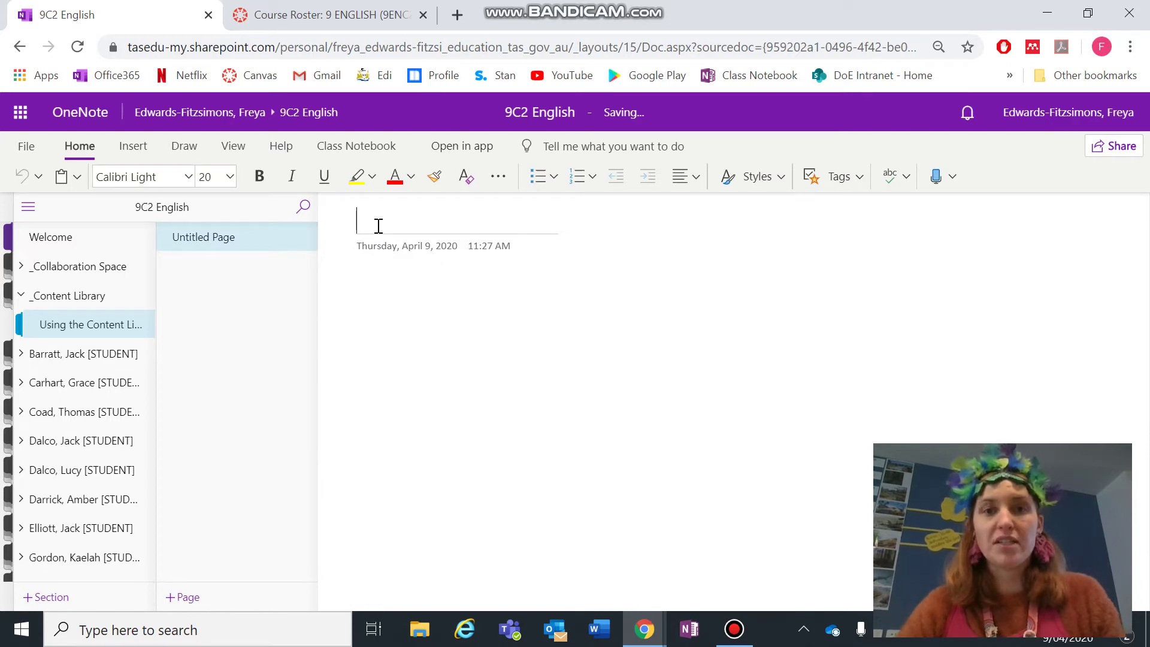
pyautogui.write('Week 1 Le')
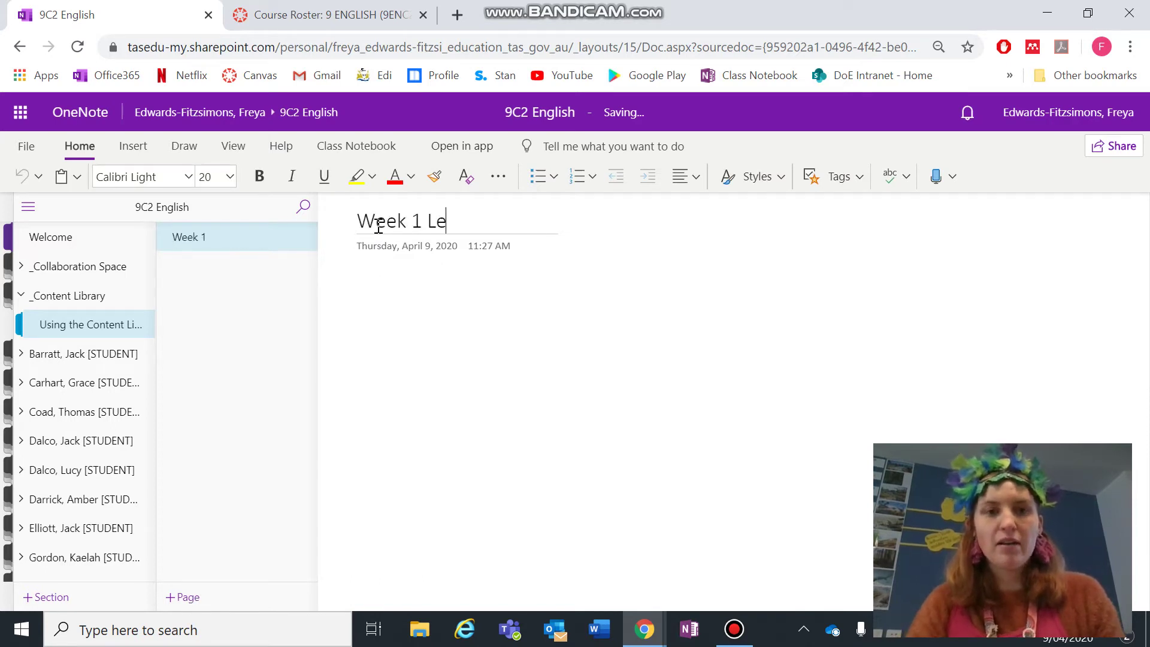
pyautogui.write('sson 1')
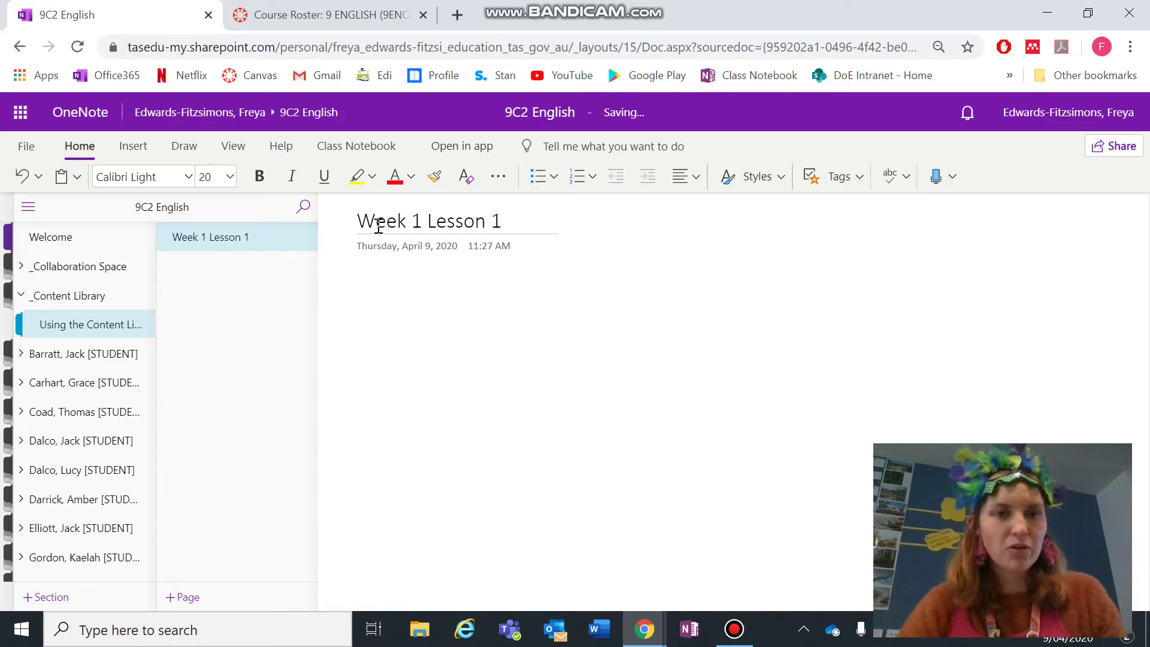
pyautogui.press('Return')
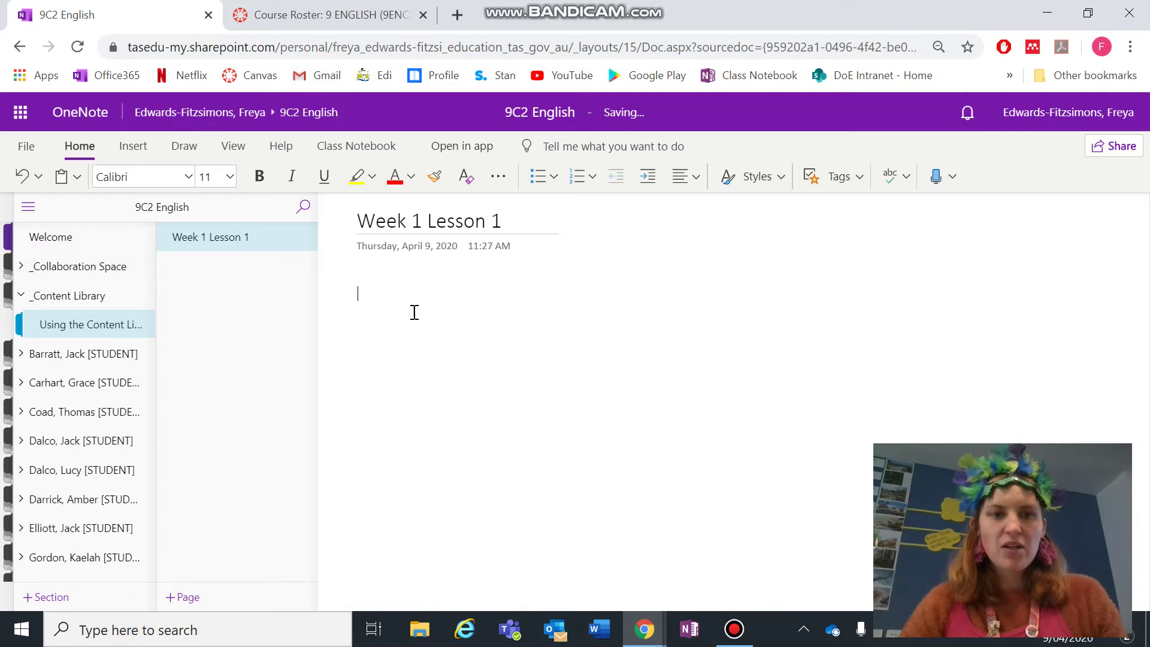
# Step: Write the opening line "Hi everyone – here are some instructions" in the page body, followed by blank lines
pyautogui.write('Hi everyone -')
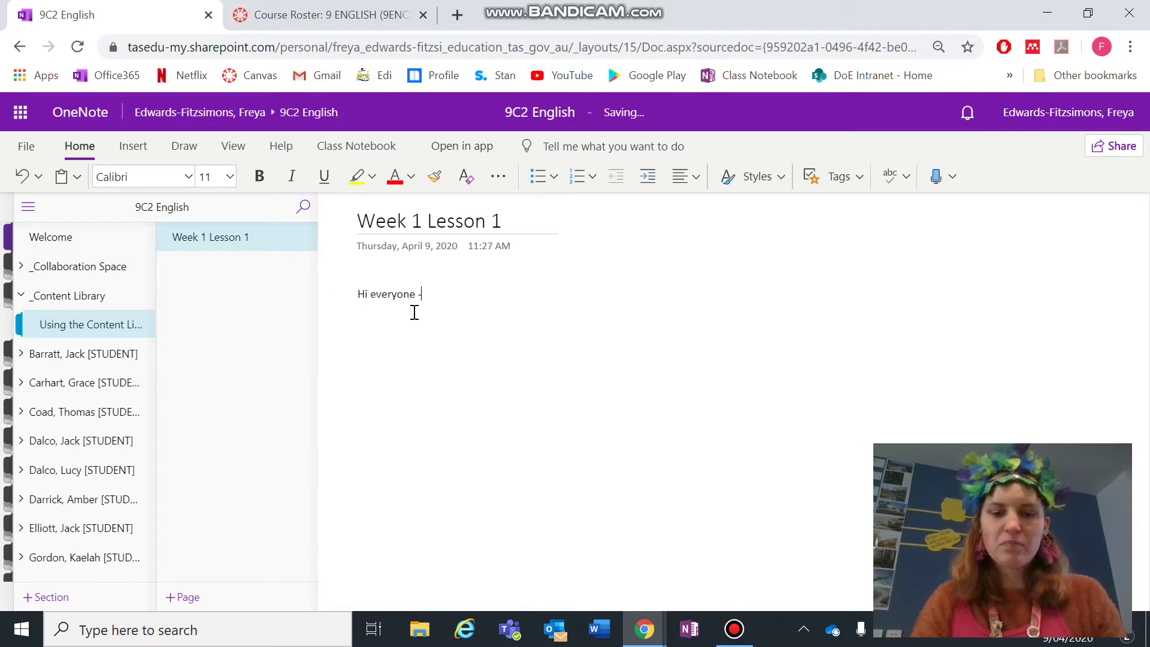
pyautogui.write(' here are some ')
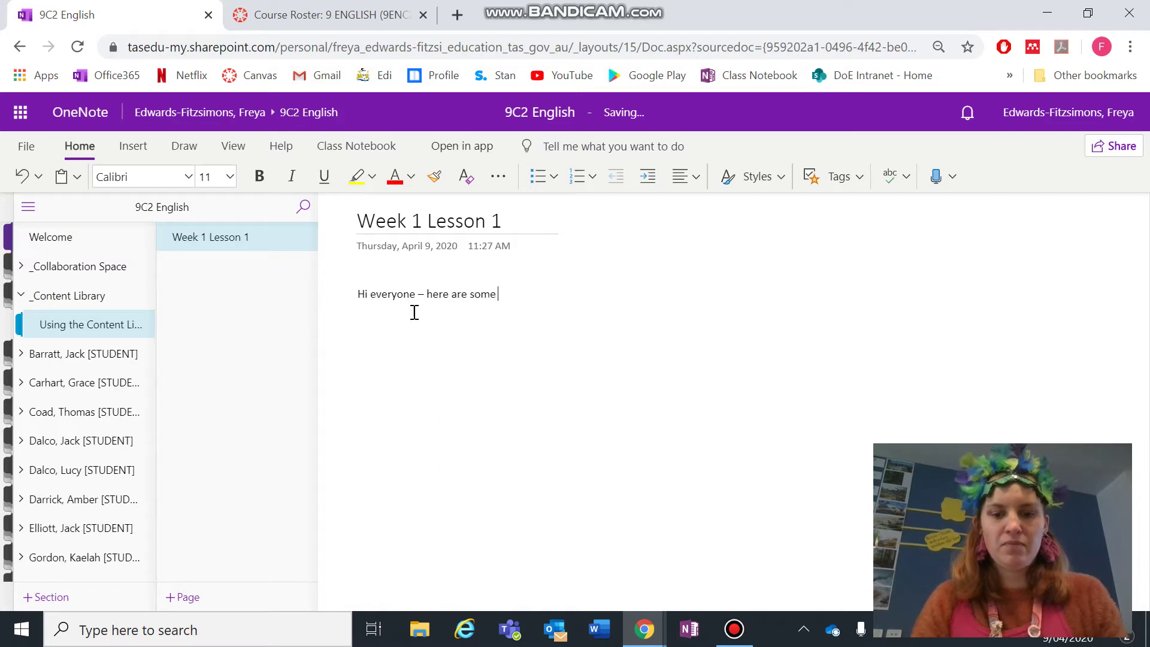
pyautogui.write('instruction')
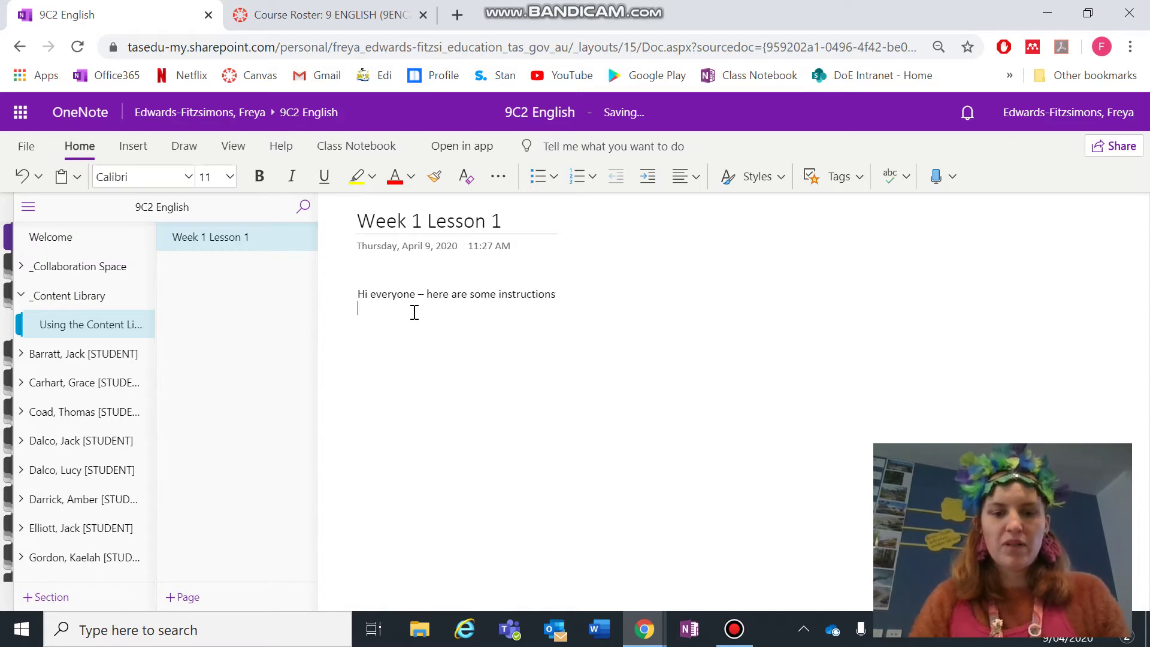
pyautogui.write('s')
pyautogui.press('Return')
pyautogui.press('Return')
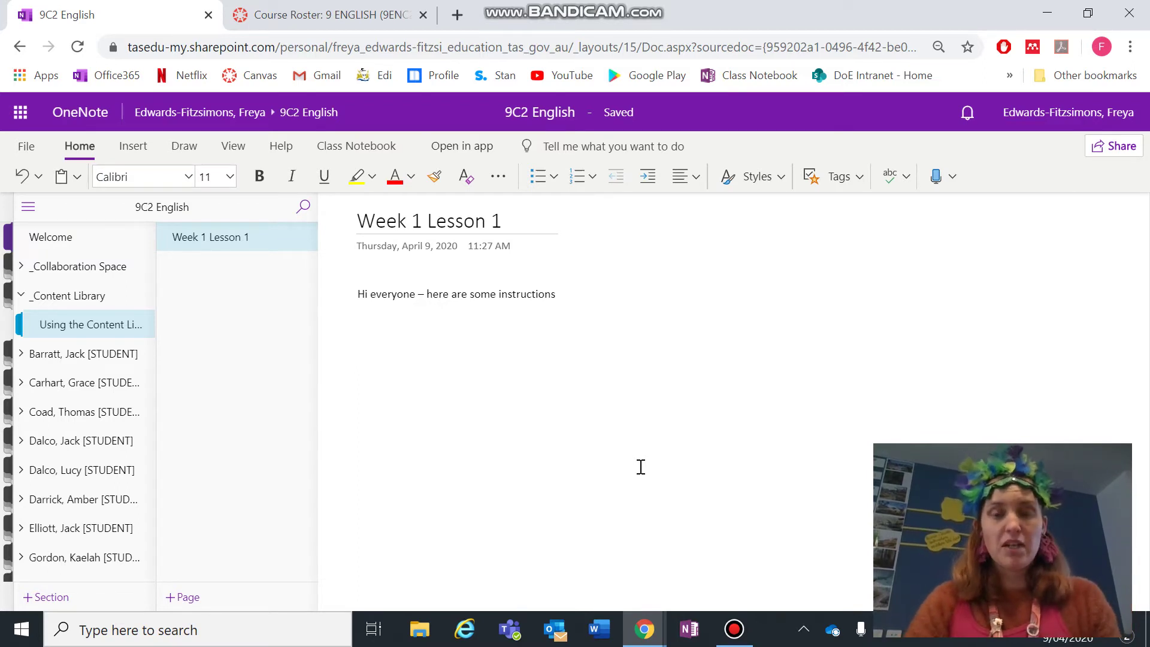
# Step: Add a bold "Bell Work:" heading with the bold line "Question that primes knowlesge...." under it, leaving blank space for answers
pyautogui.hotkey('ctrl', 'b')
pyautogui.write('Bell Work:')
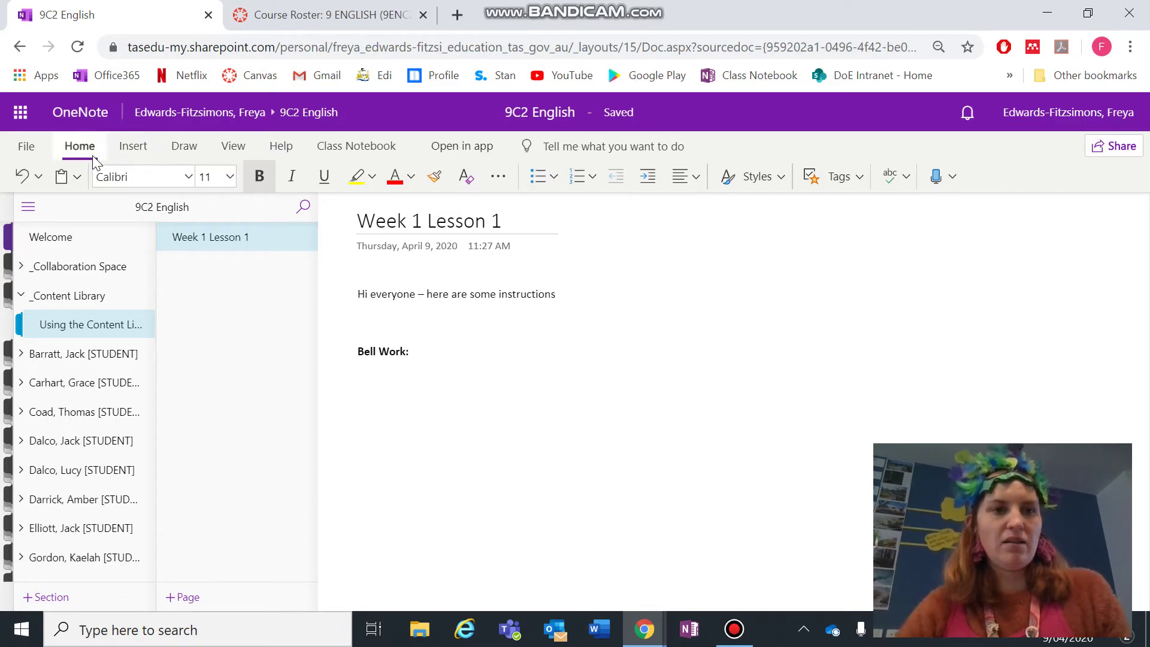
pyautogui.write('Ques')
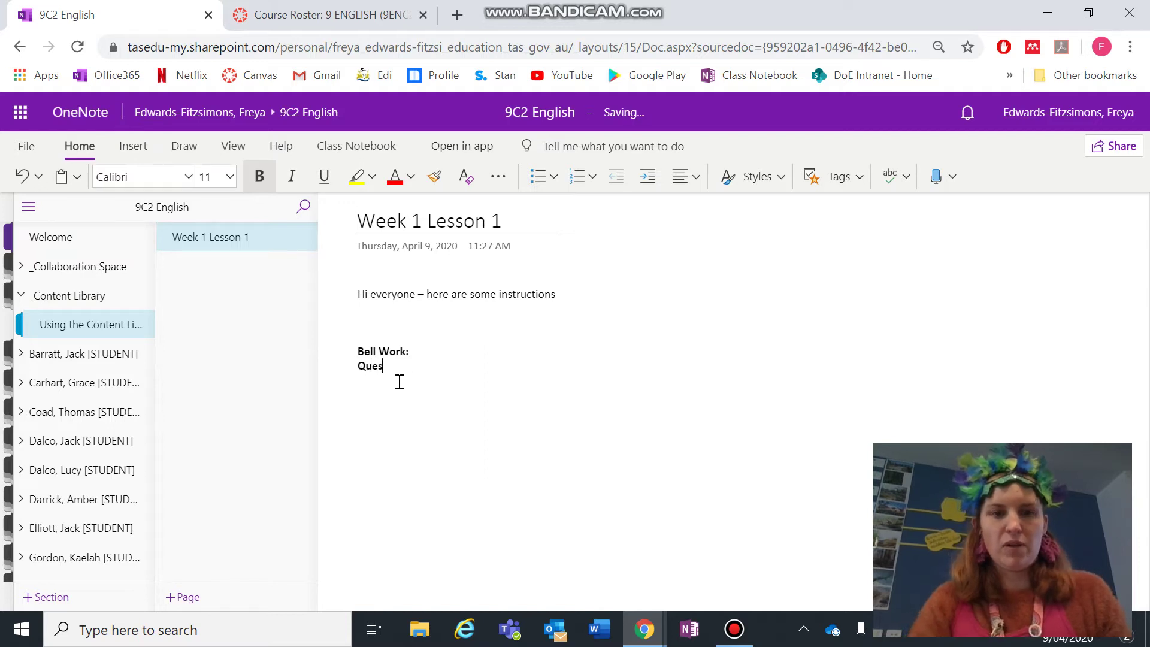
pyautogui.write('tion that primes knowlesge....')
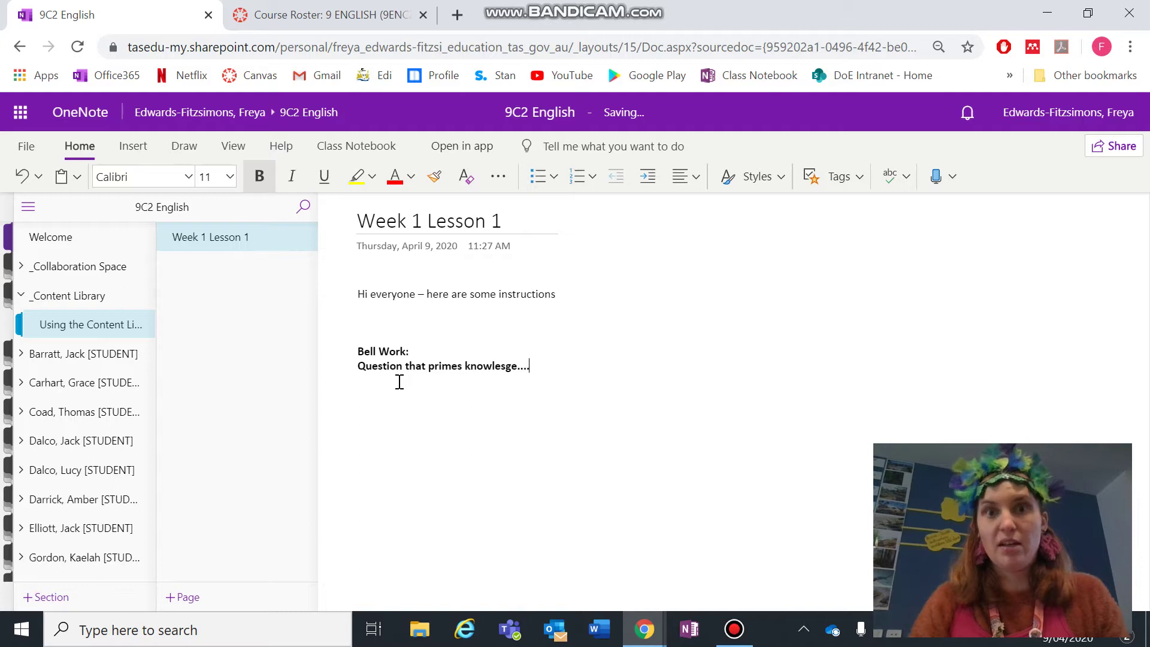
pyautogui.press('Return')
pyautogui.press('Return')
pyautogui.press('Return')
pyautogui.hotkey('ctrl', 'b')
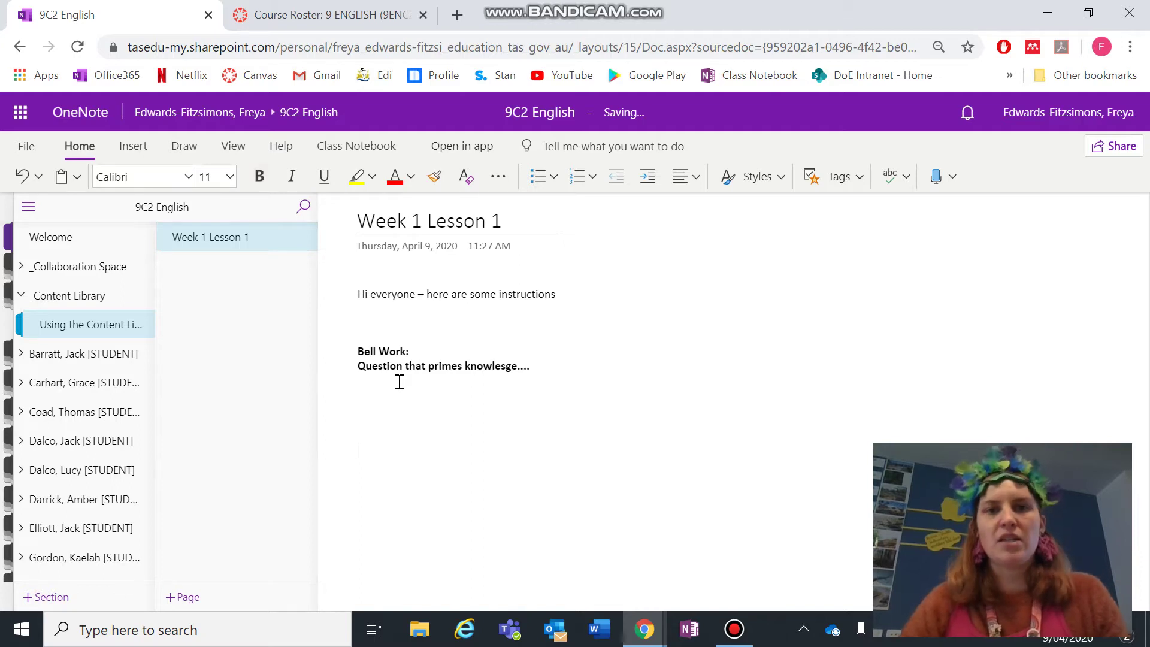
# Step: Add the non-bold heading "Reading cActivity:" below the Bell Work answer space
pyautogui.hotkey('ctrl', 'b')
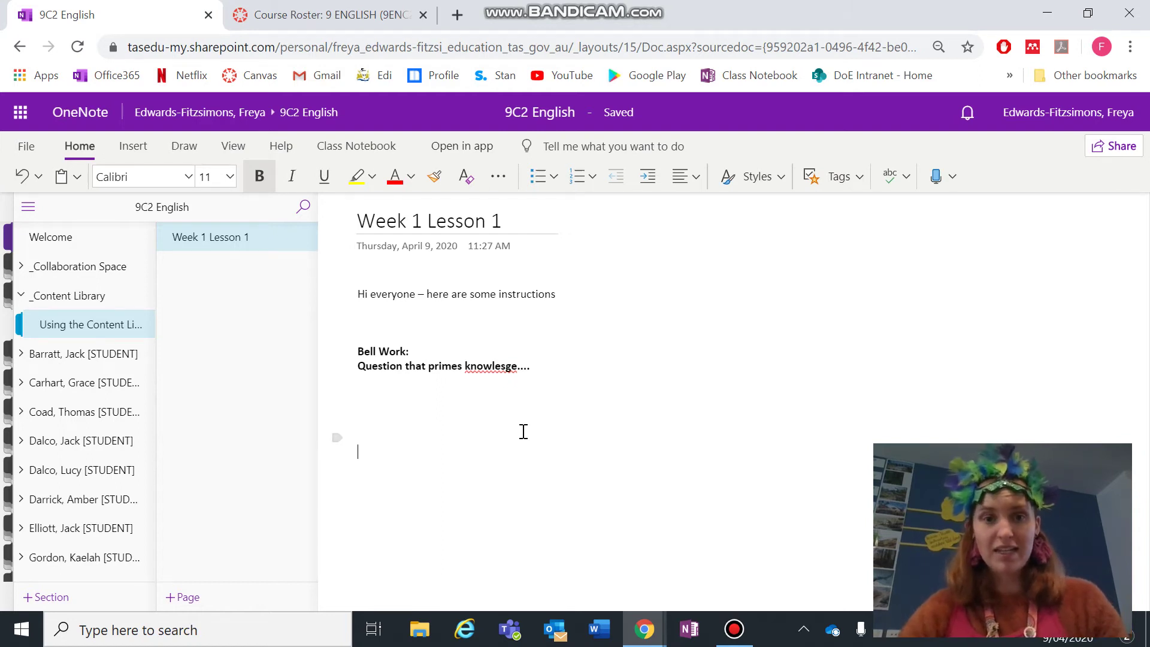
pyautogui.write('R')
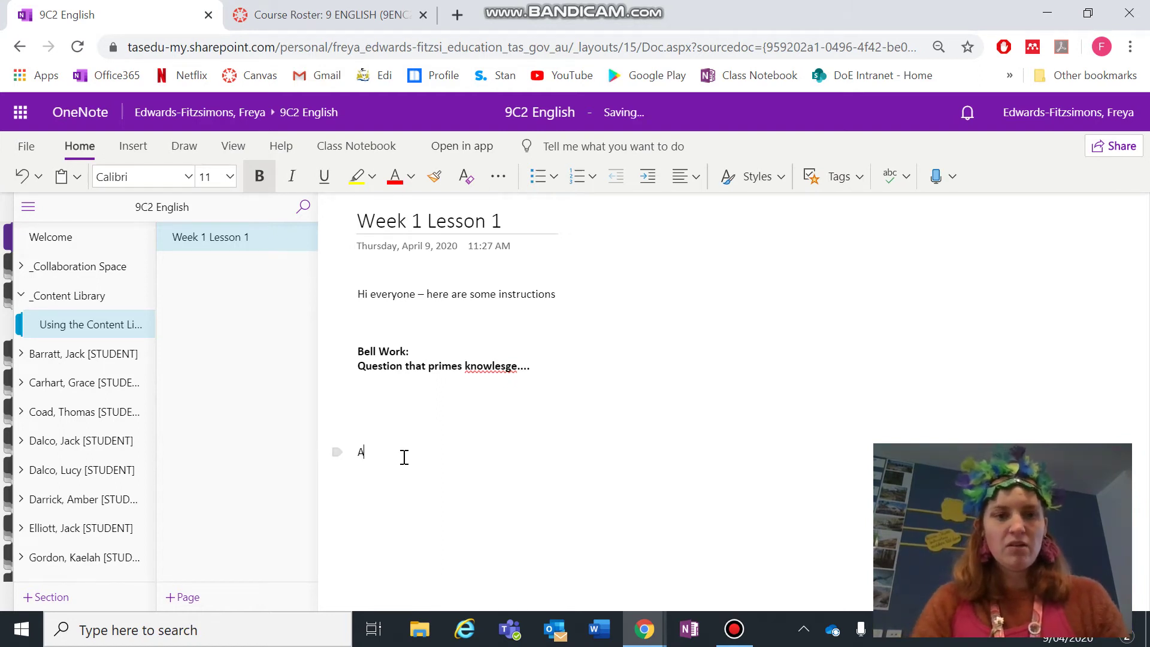
pyautogui.press('BackSpace')
pyautogui.hotkey('ctrl', 'b')
pyautogui.write('Reading c')
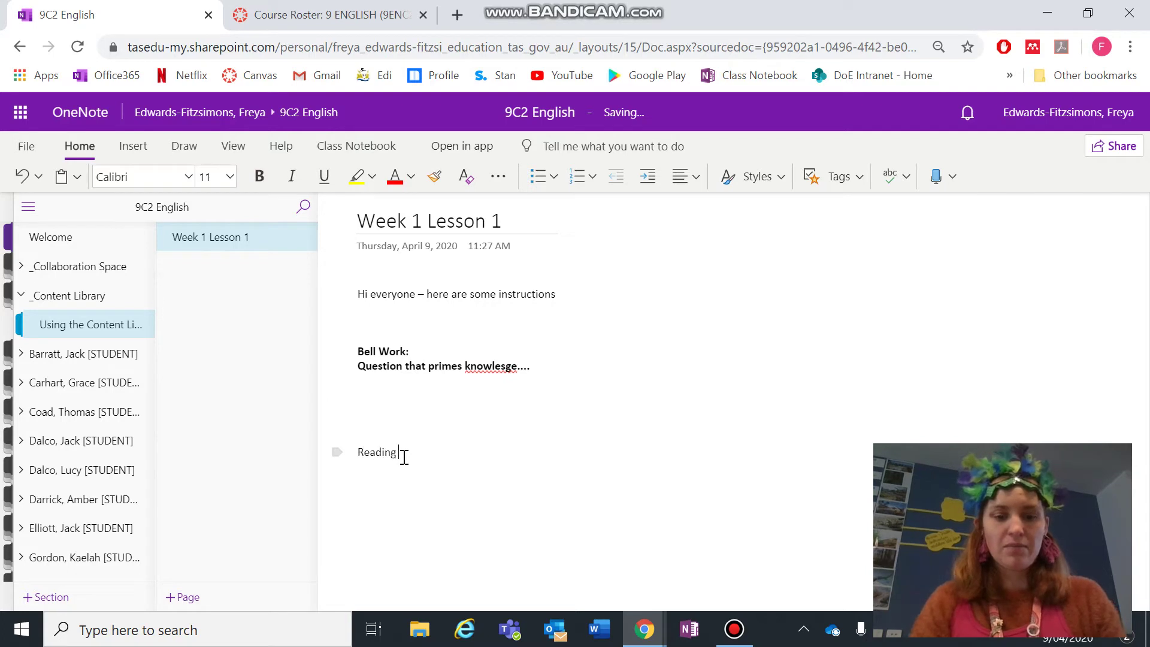
pyautogui.write('Activity')
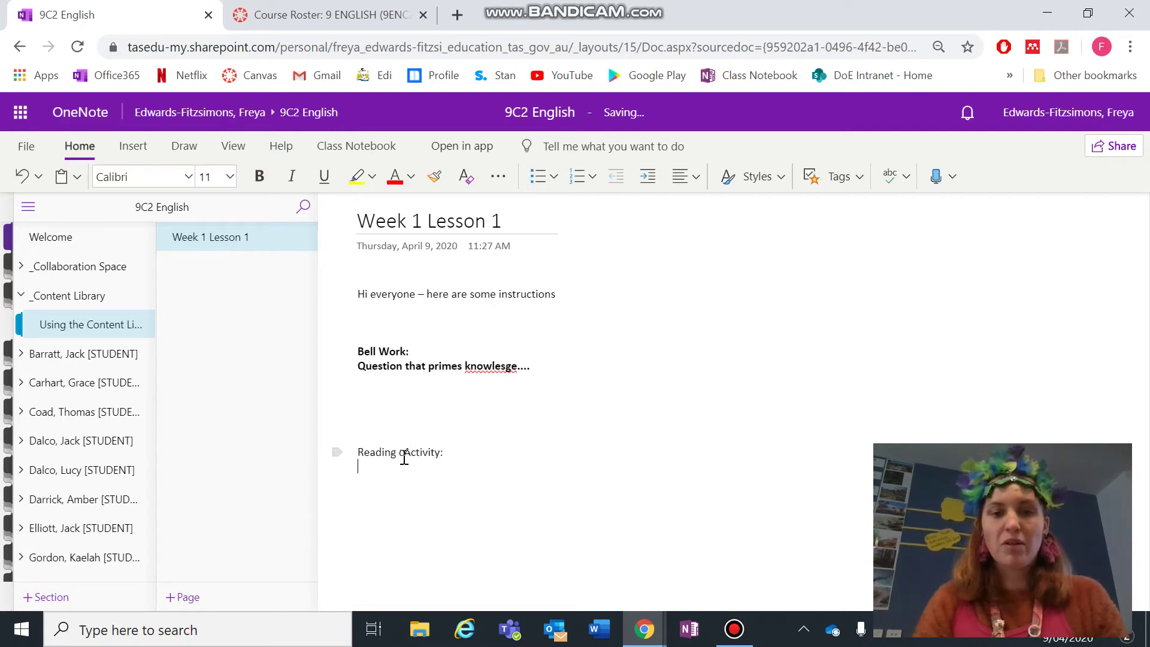
pyautogui.write(':')
pyautogui.press('Return')
# Step: Write "Write a short summary of READING NAME below:" under the reading heading and leave blank lines for the response
pyautogui.write('Wr')
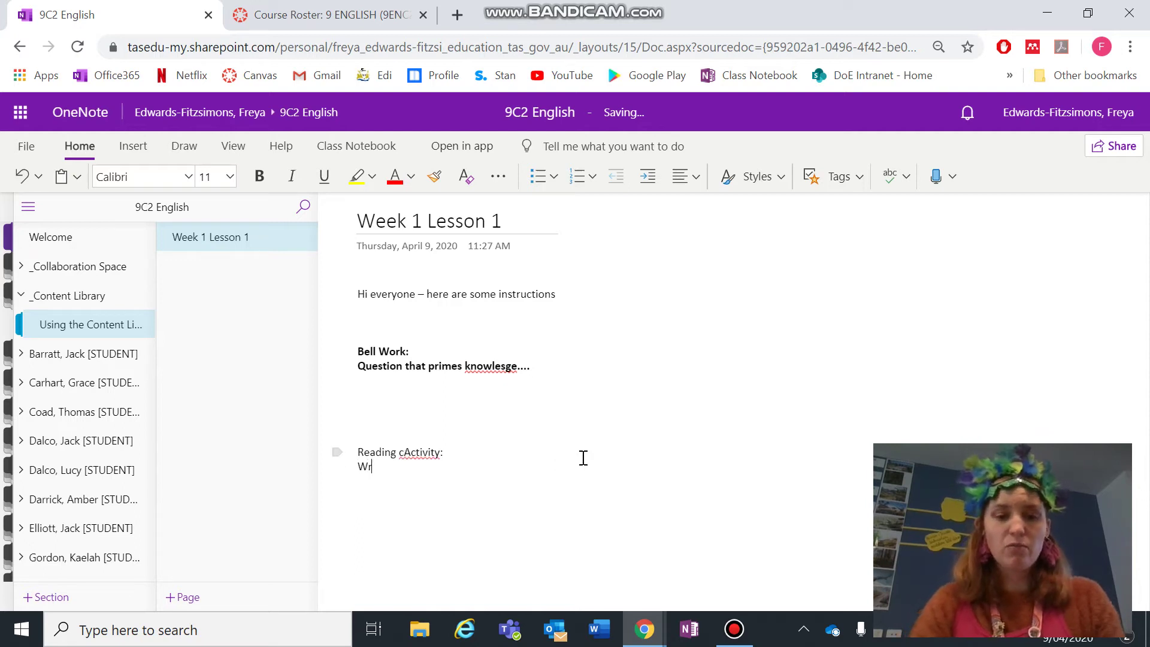
pyautogui.write('ite a short summary of READING ')
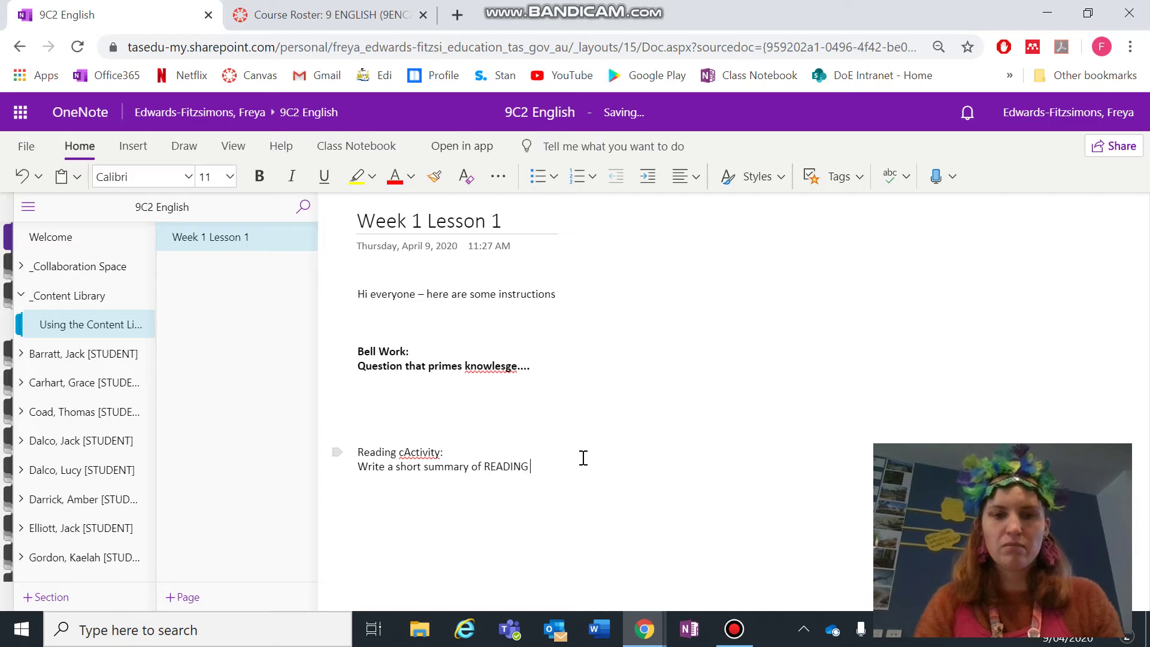
pyautogui.write('NAME below')
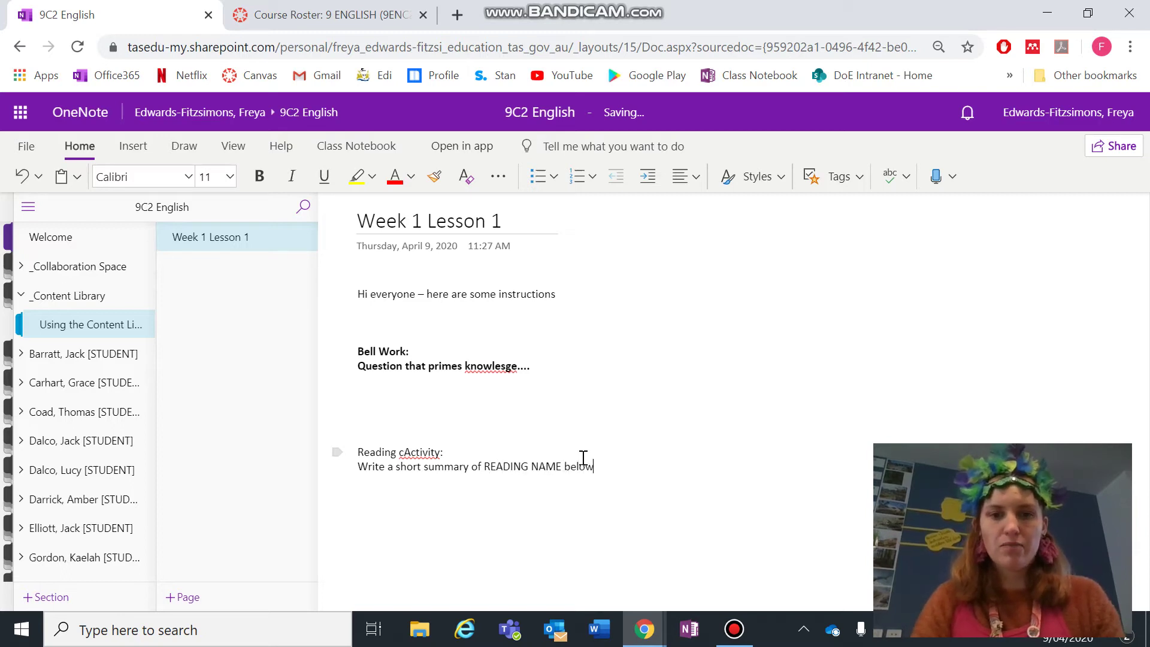
pyautogui.press('Return')
pyautogui.press('Return')
pyautogui.press('Return')
pyautogui.press('Return')
pyautogui.press('Return')
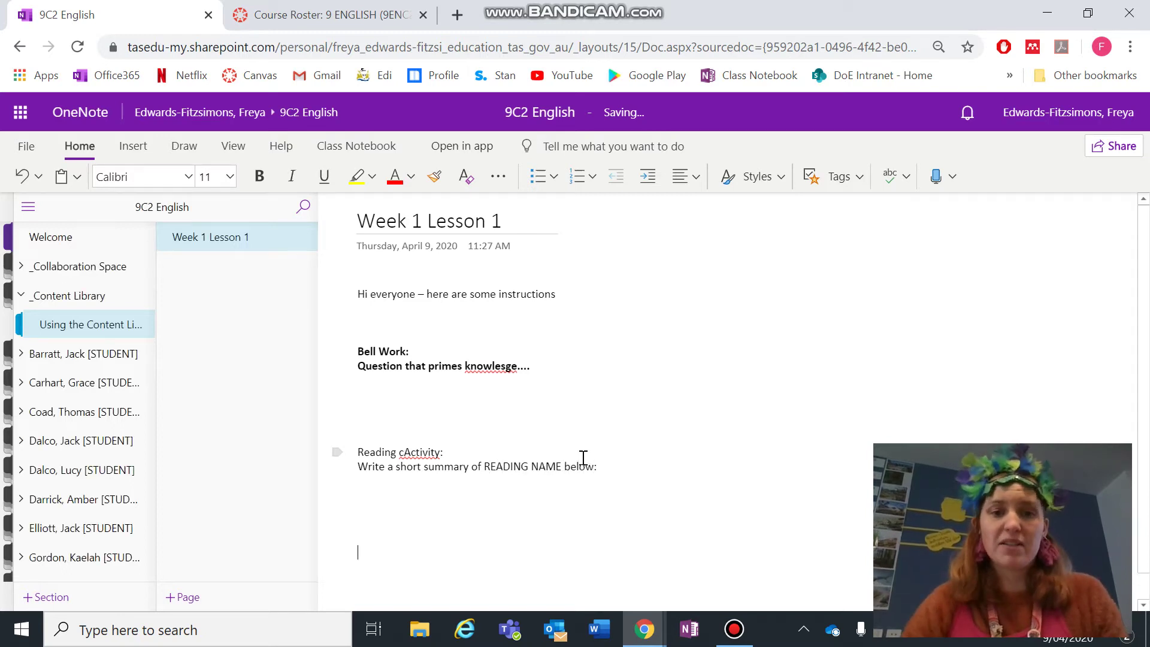
# Step: Correct the two typos so the text reads "Reading Activity:" and "Question that primes knowledge...."
pyautogui.click(406, 452)
pyautogui.press('BackSpace')
pyautogui.click(392, 491)
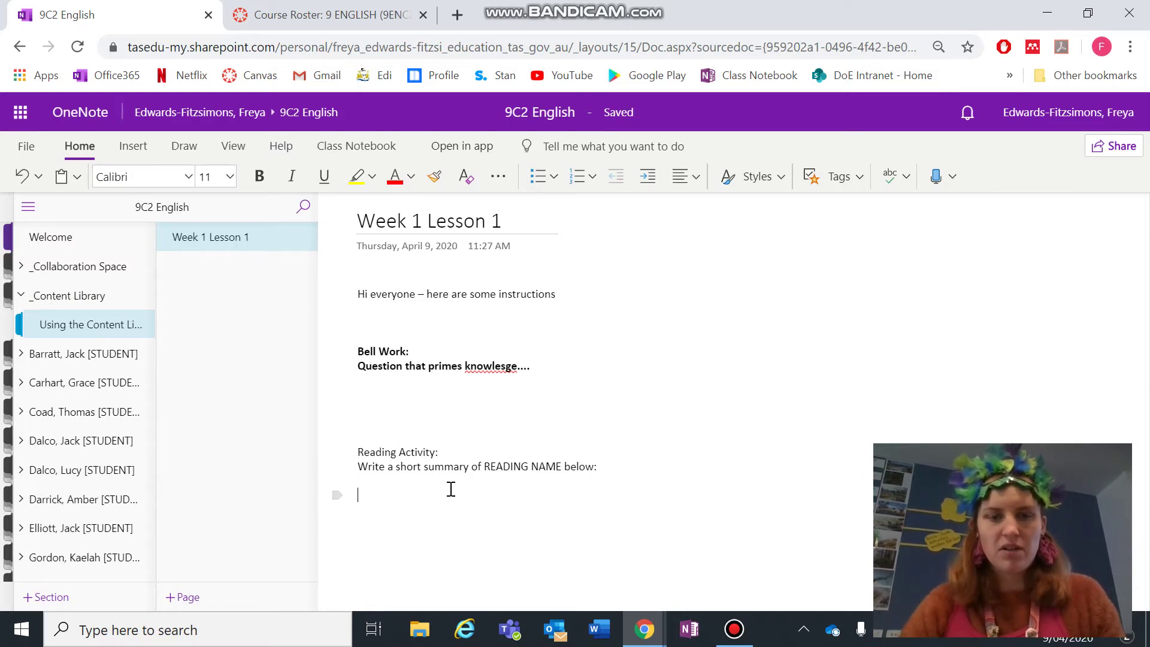
pyautogui.click(506, 367)
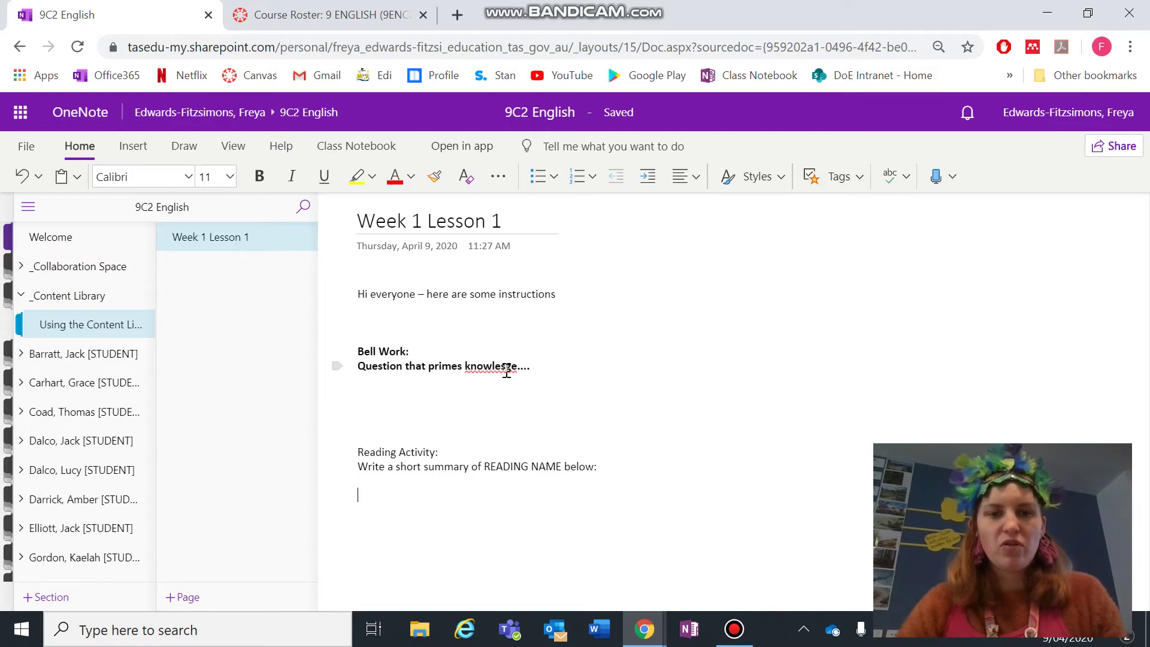
pyautogui.press('BackSpace')
pyautogui.write('d')
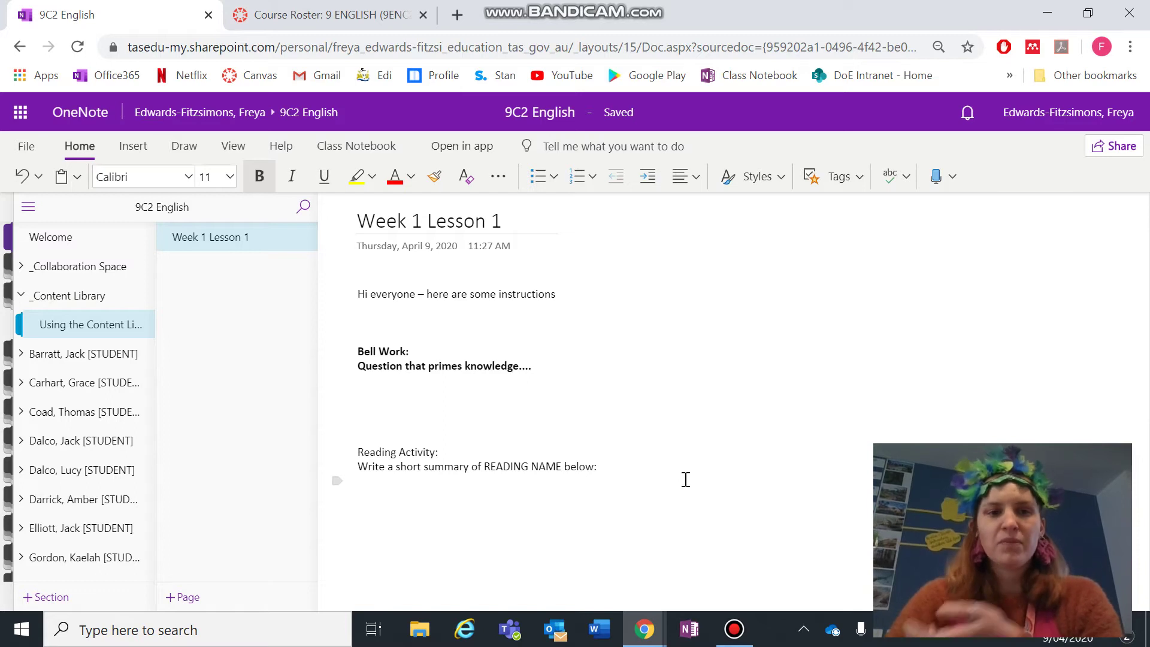
pyautogui.click(611, 501)
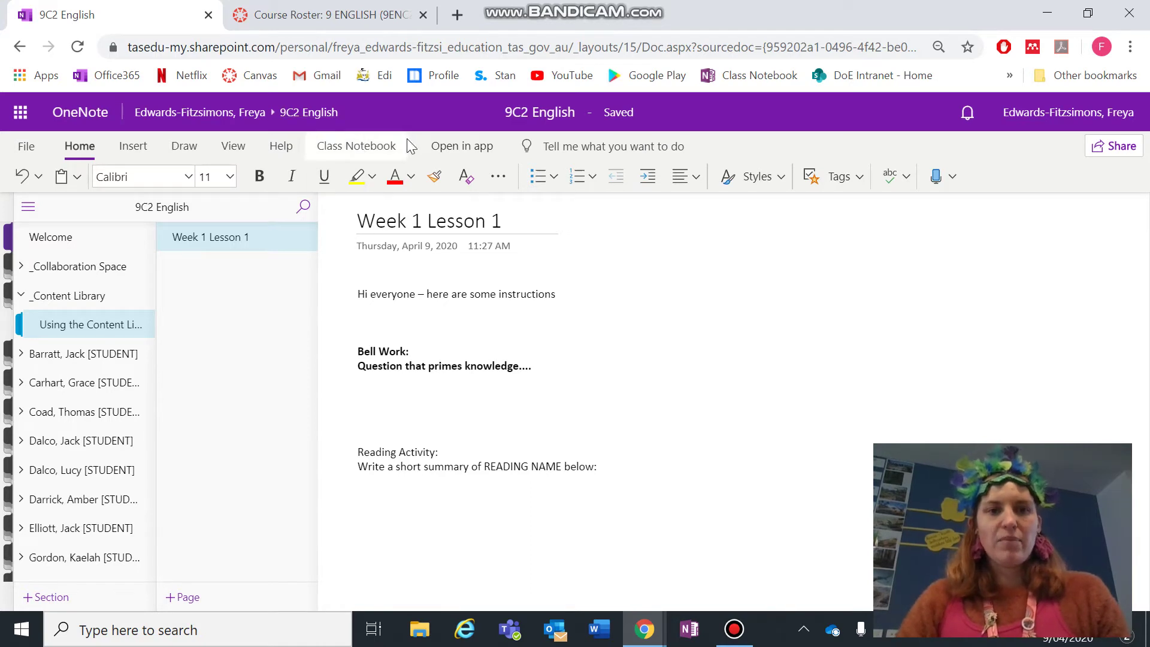
# Step: Distribute the Week 1 Lesson 1 page to the Class Work section of all students using Group Distribution
pyautogui.click(390, 150)
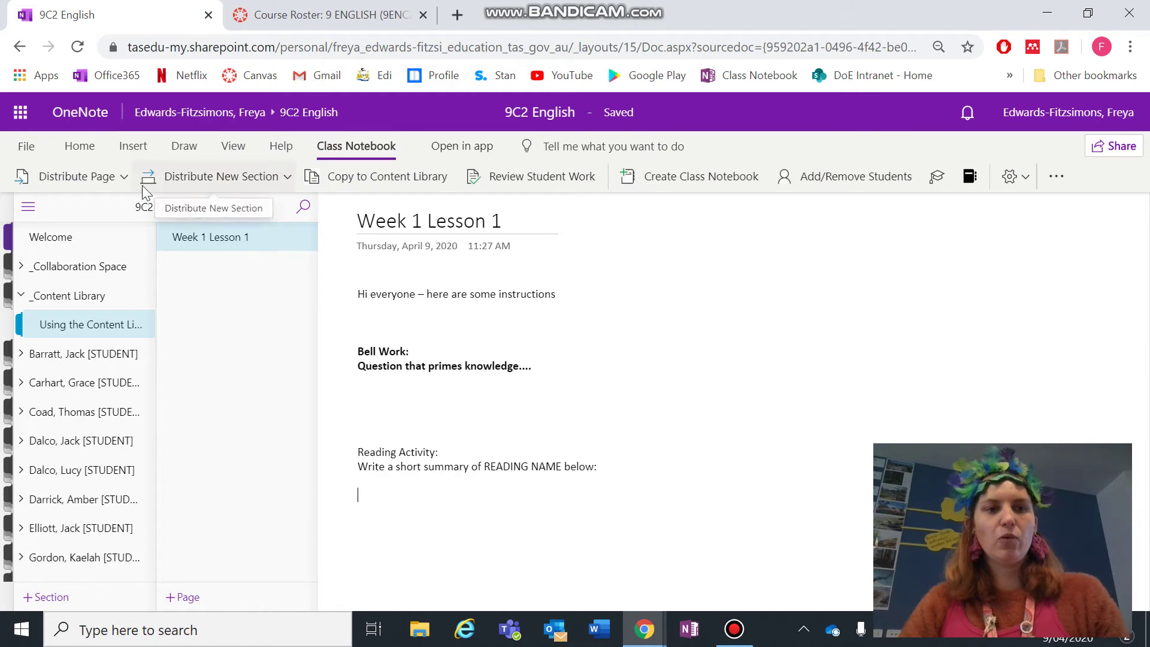
pyautogui.click(124, 181)
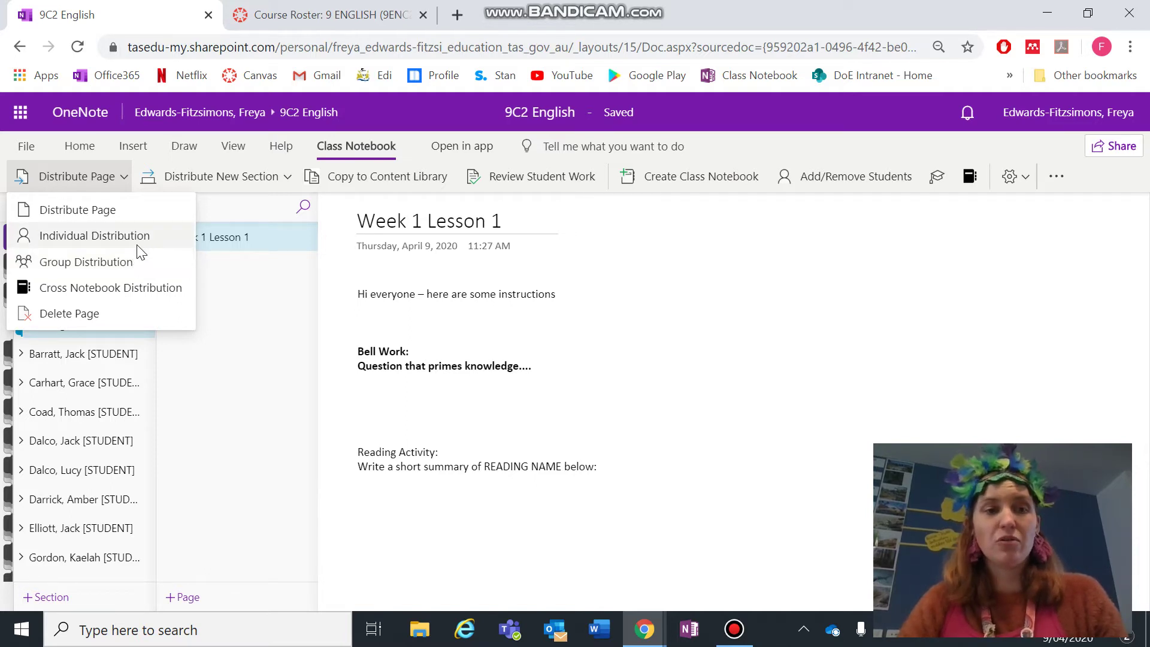
pyautogui.click(135, 262)
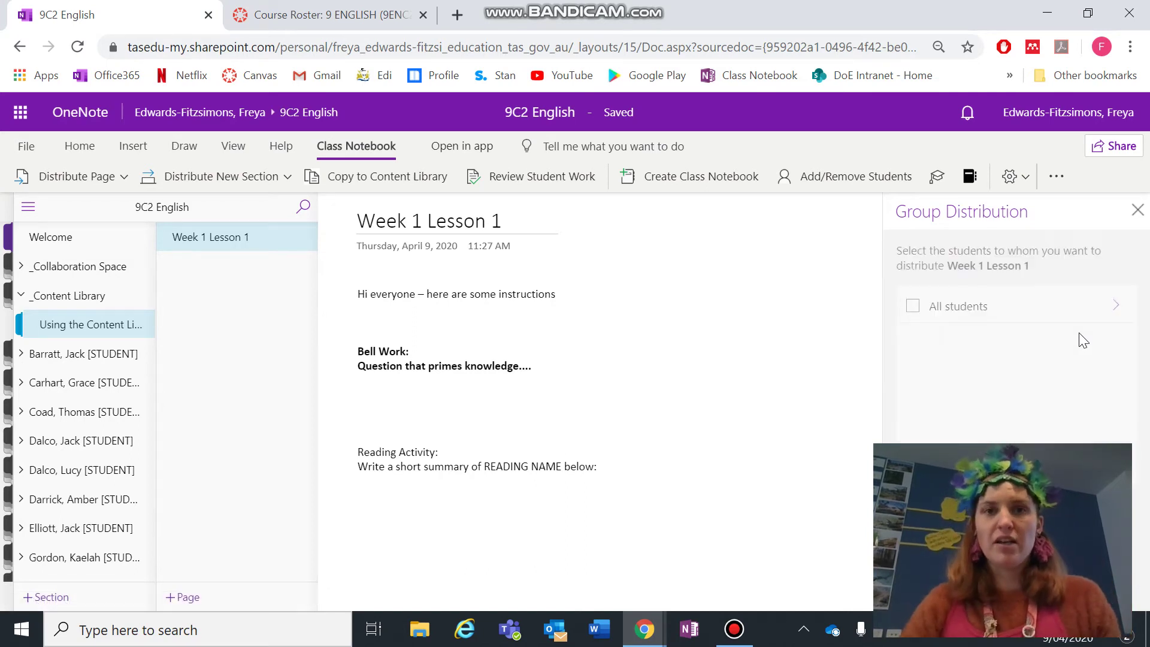
pyautogui.click(913, 306)
pyautogui.click(1035, 593)
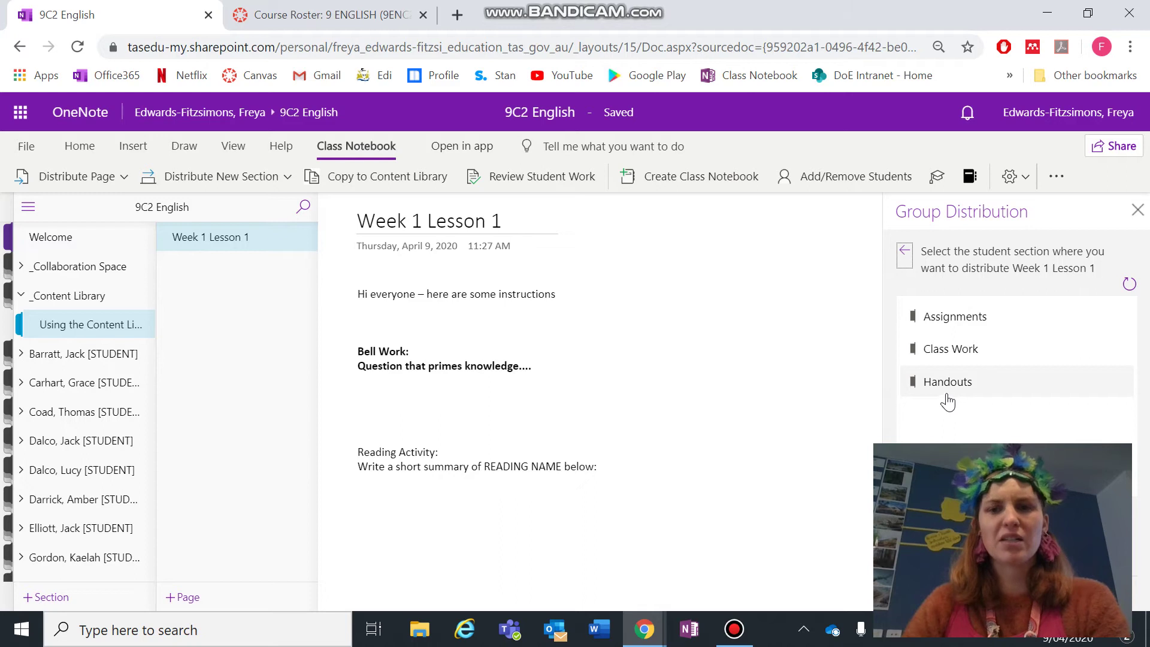
pyautogui.click(961, 352)
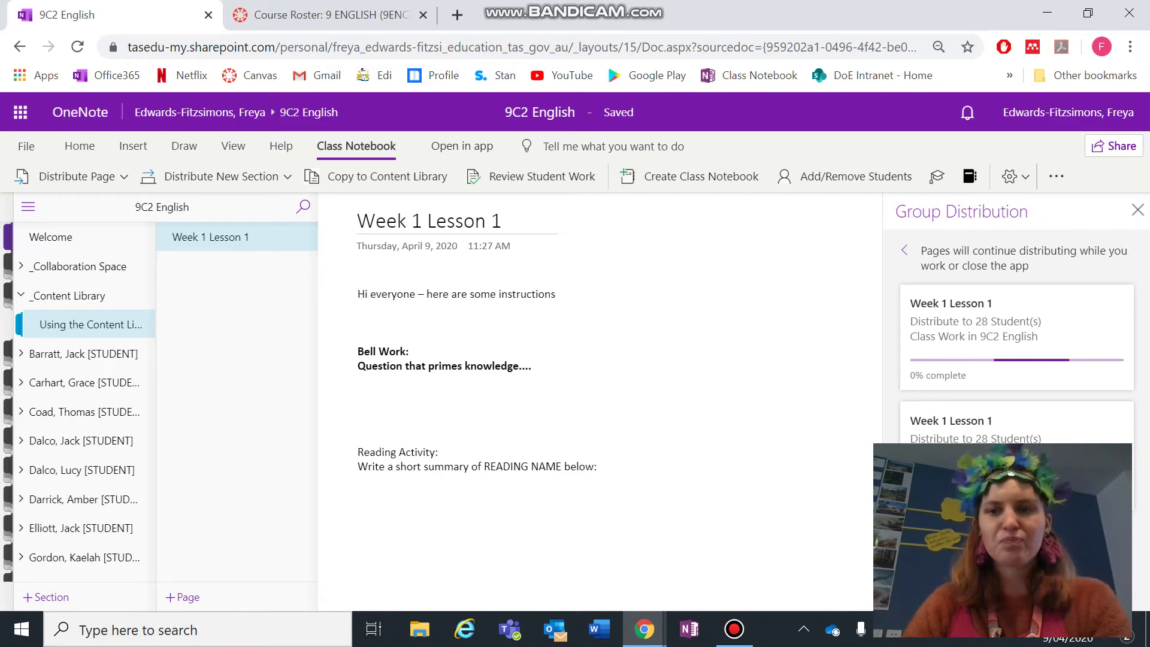
pyautogui.click(905, 254)
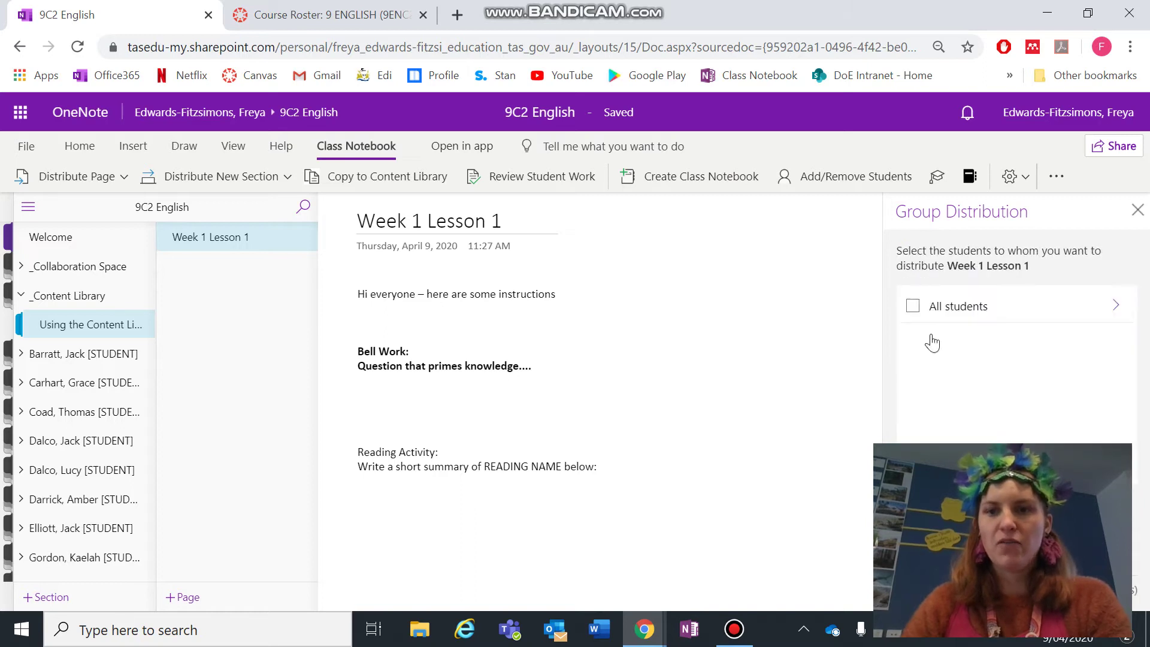
pyautogui.click(971, 466)
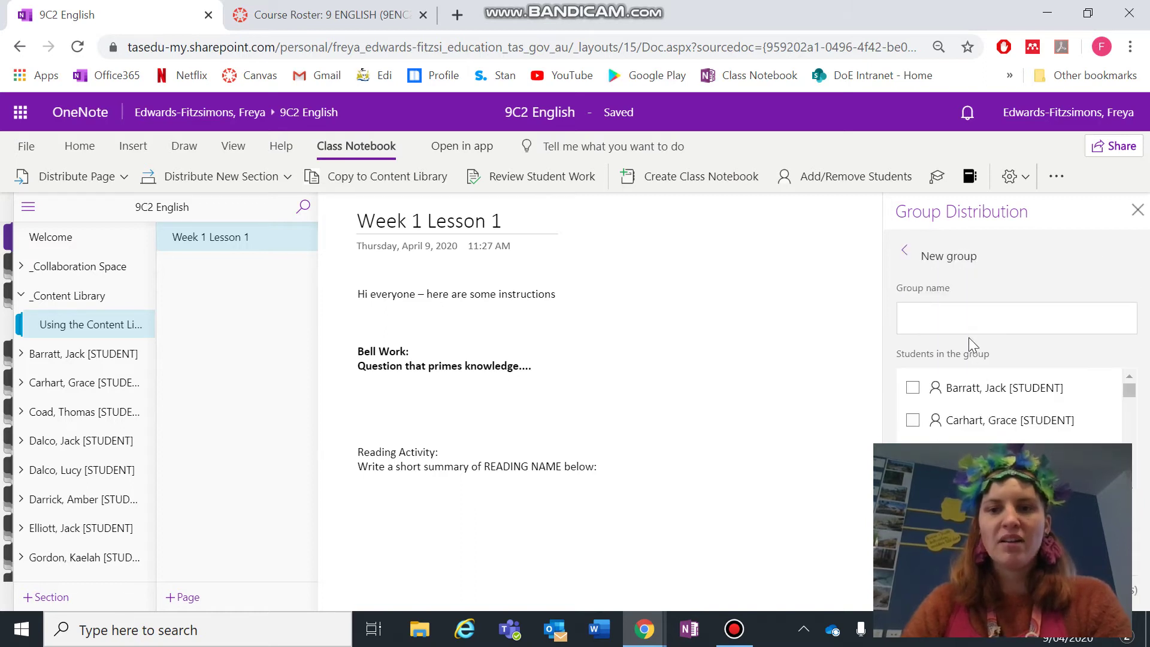
pyautogui.click(963, 323)
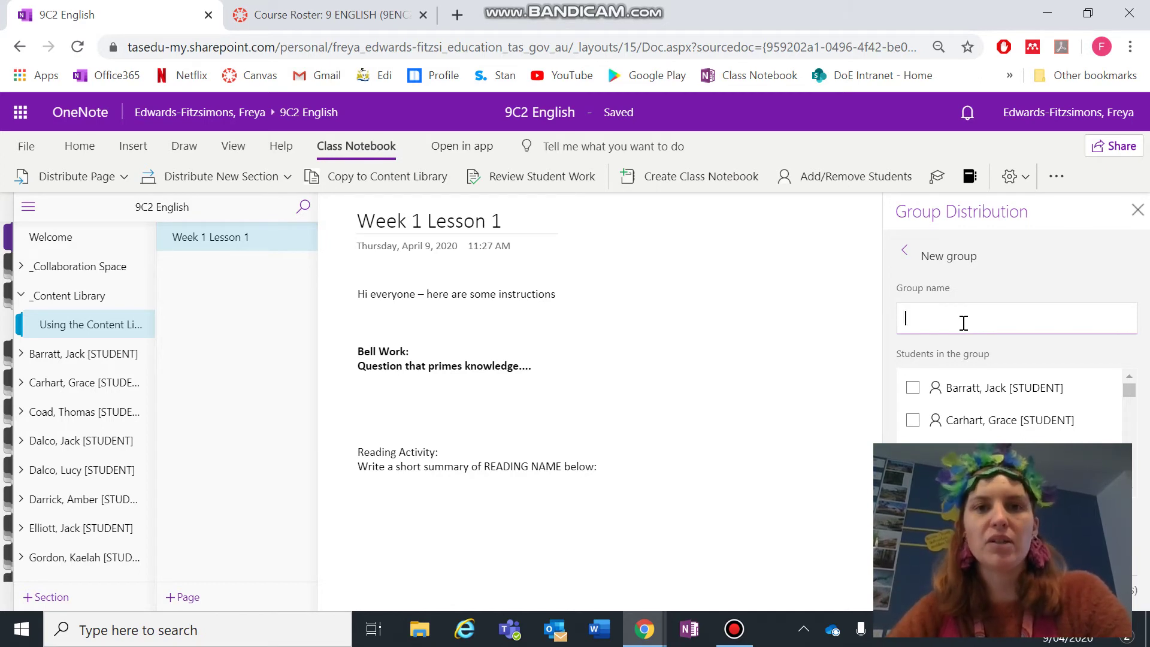
pyautogui.write('Red group')
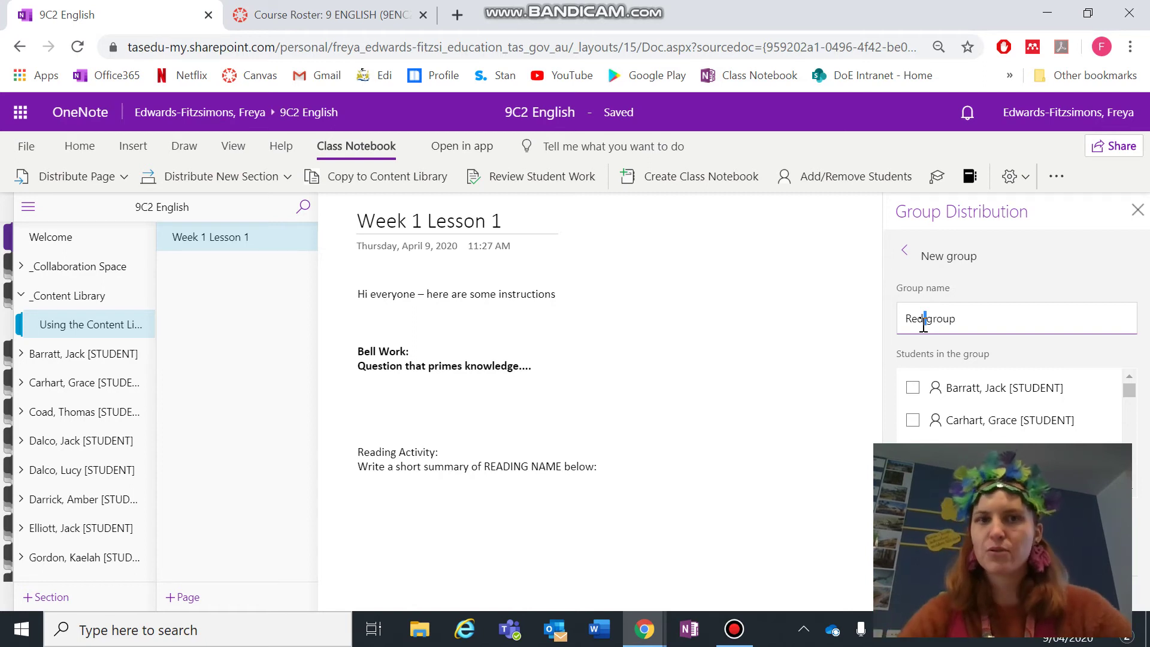
pyautogui.click(1138, 211)
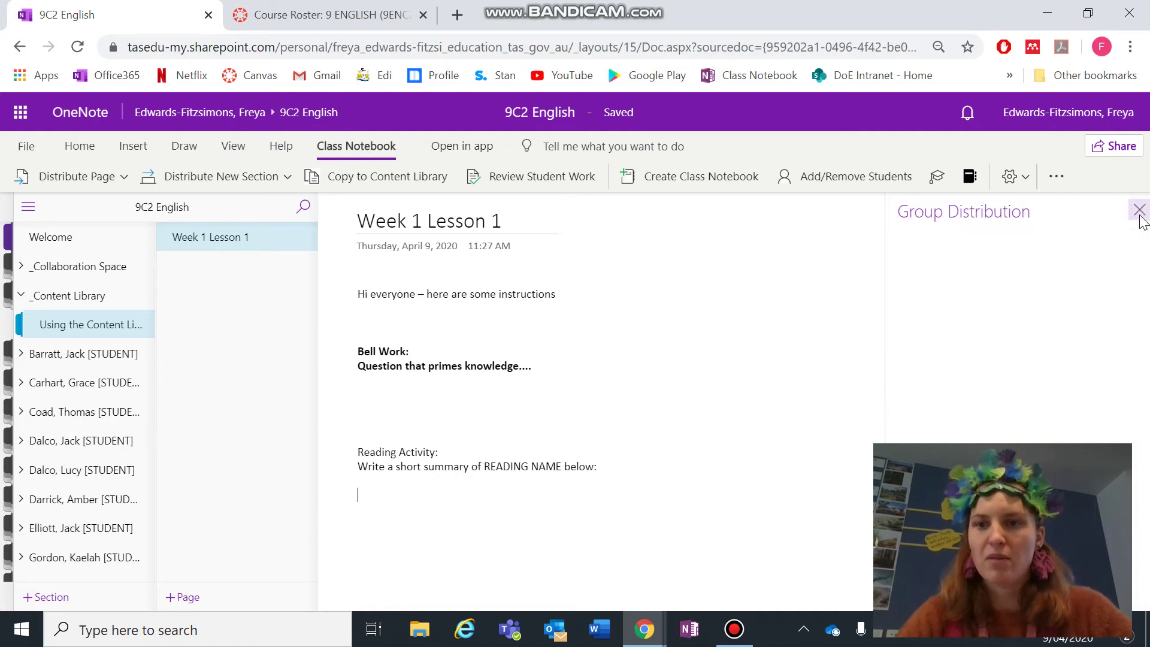
# Step: Reload the notebook and open the newly distributed Week 1 Lesson 1 page in the first student's Class Work section
pyautogui.click(77, 47)
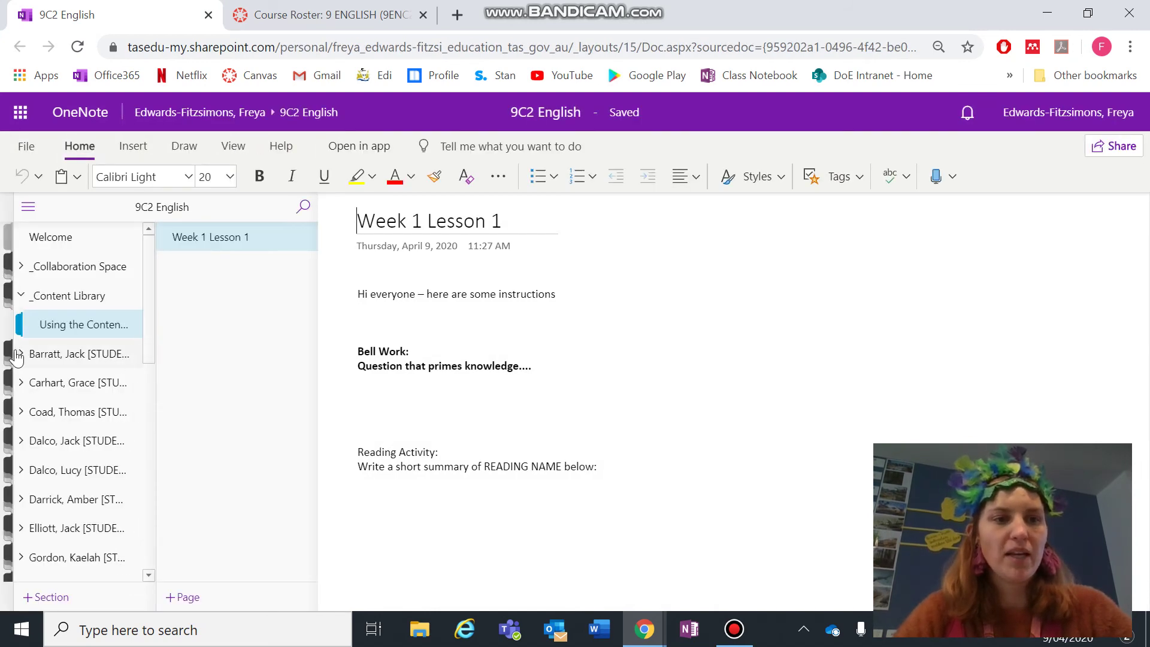
pyautogui.click(21, 356)
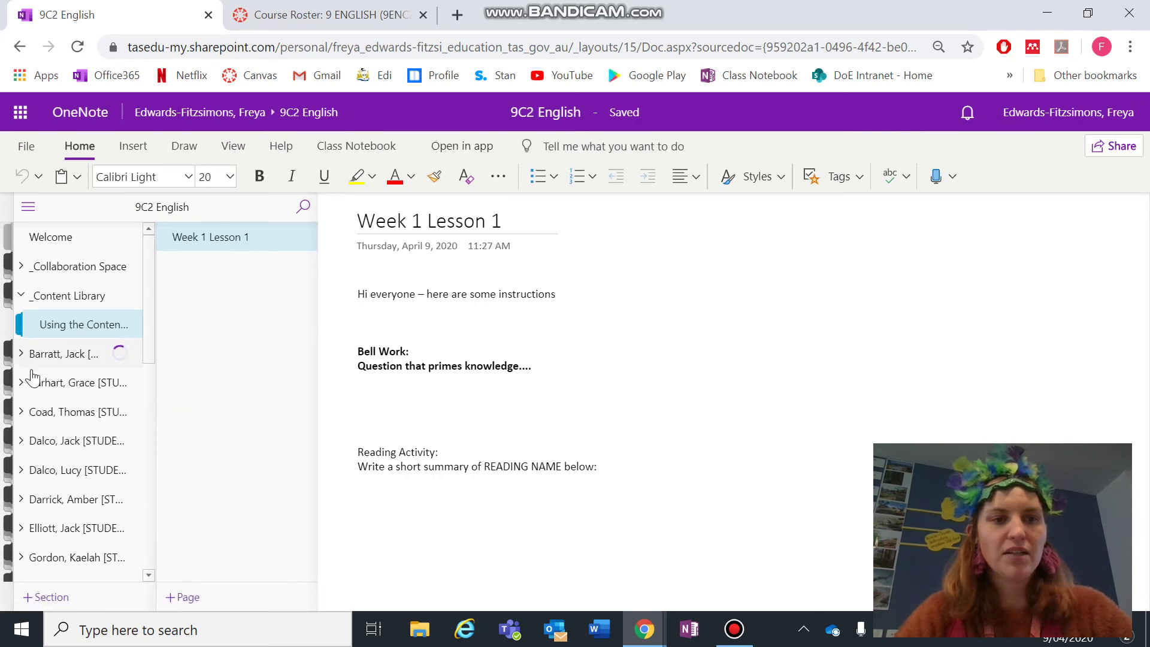
pyautogui.click(63, 441)
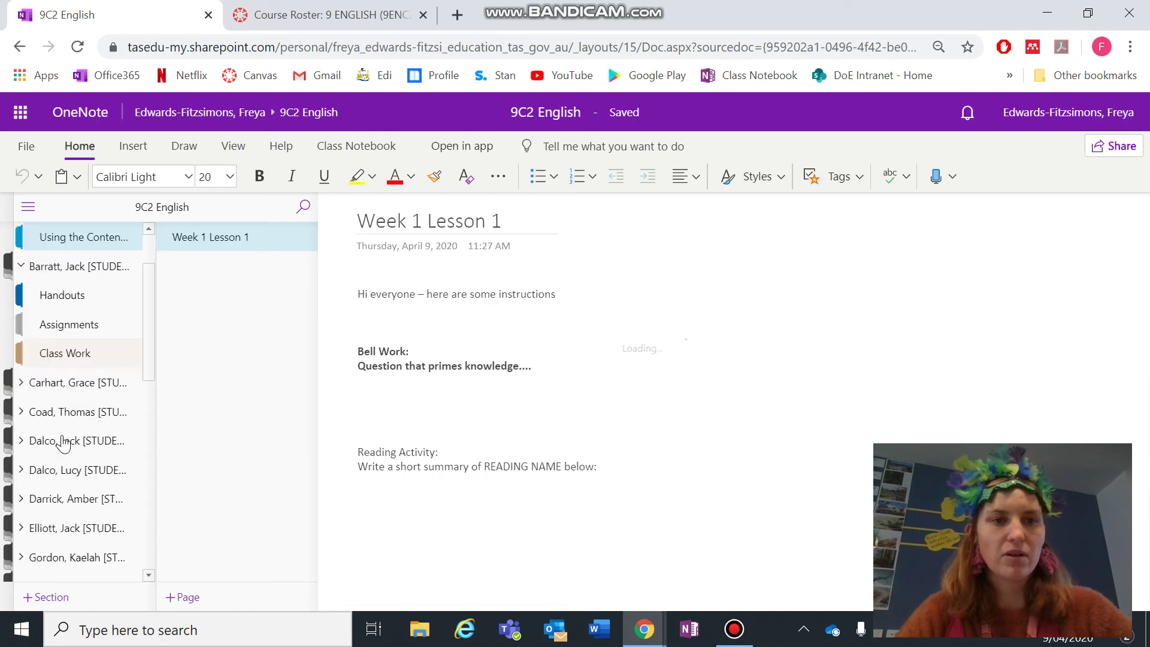
pyautogui.click(210, 270)
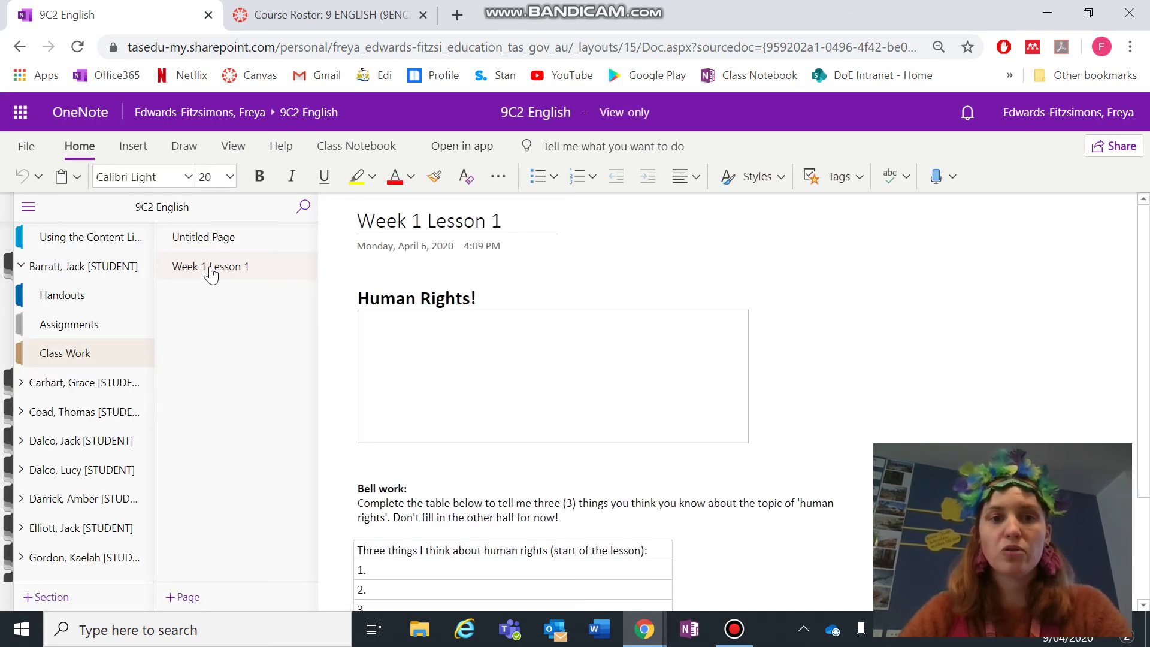
pyautogui.rightClick(240, 269)
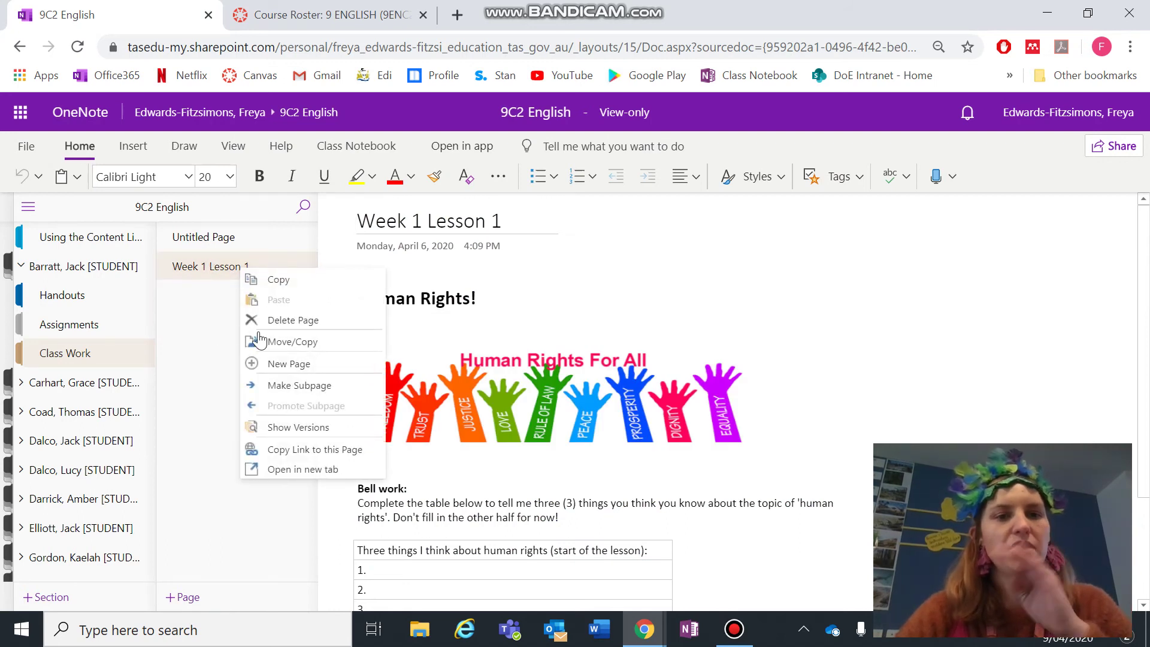
pyautogui.click(217, 331)
pyautogui.click(225, 301)
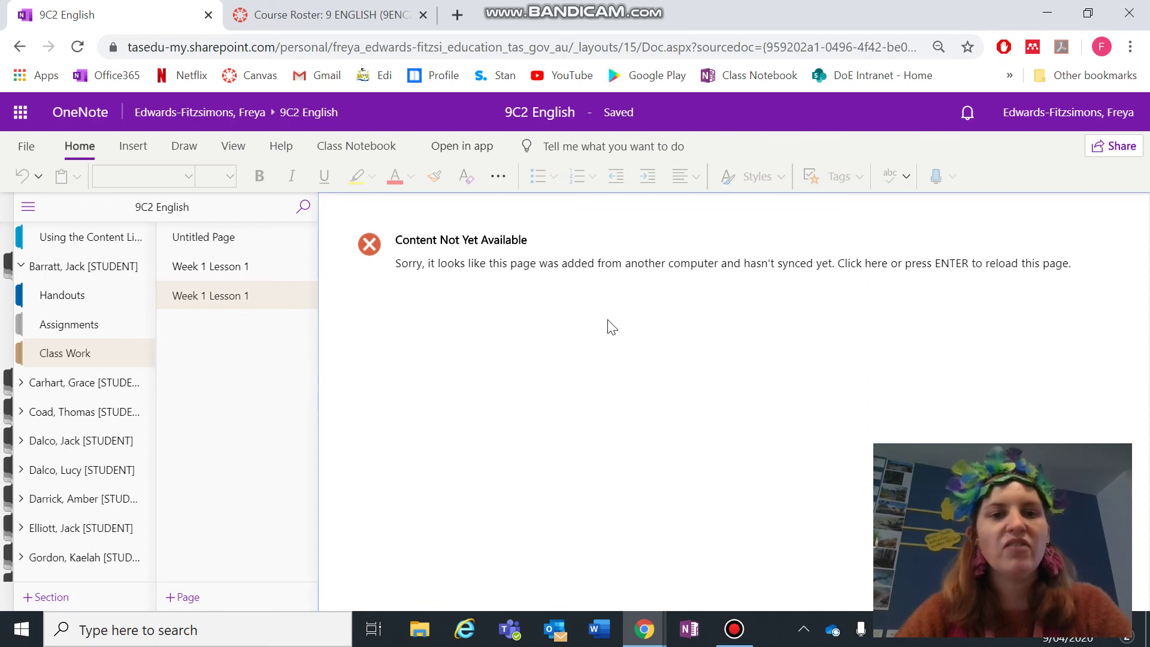
# Step: On the Content Library's Week 1 Lesson 1 page, add the sample answer "My anslkoh" under Bell Work and a red "Great work" comment beside it
pyautogui.scroll(2, 114, 324)
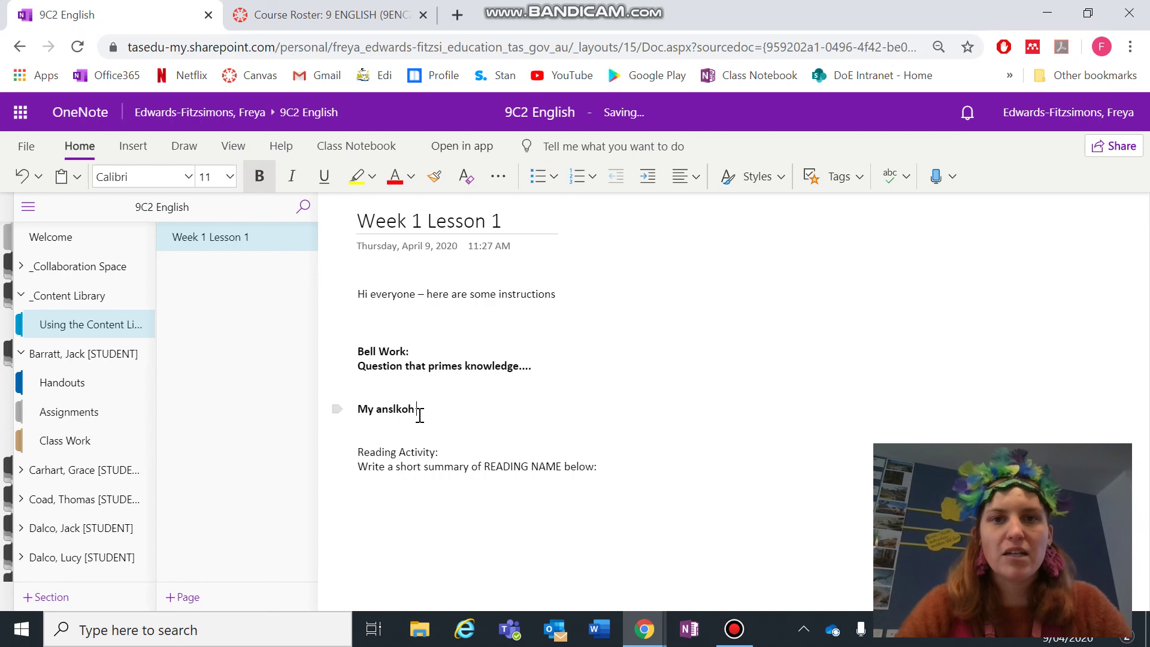
pyautogui.click(498, 426)
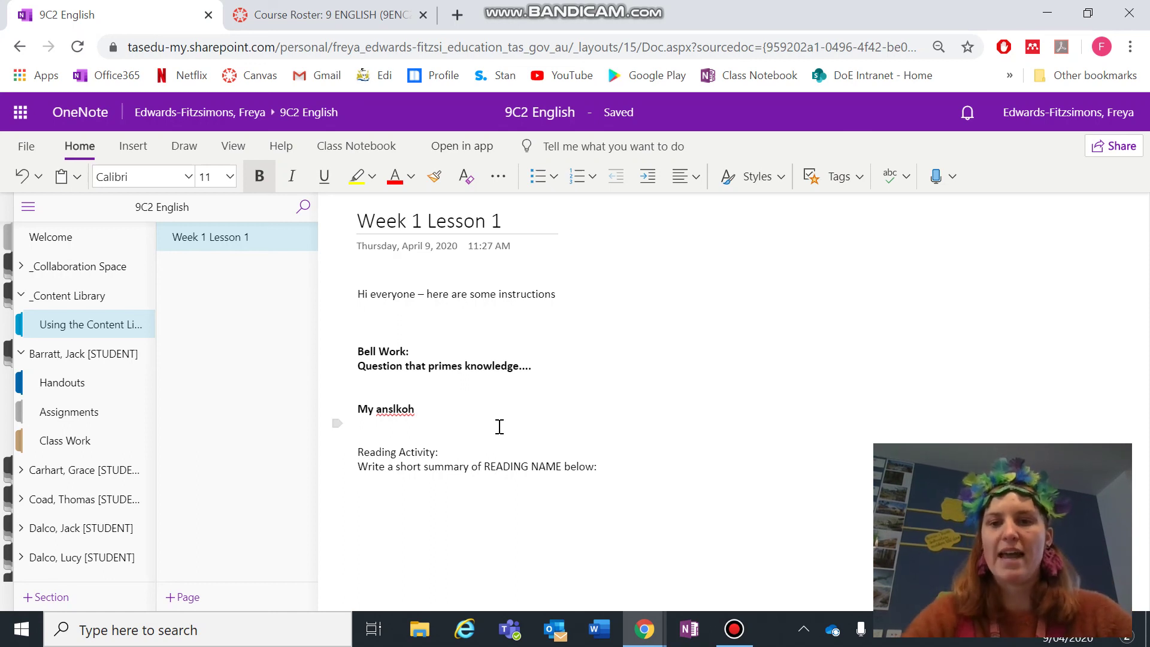
pyautogui.click(898, 415)
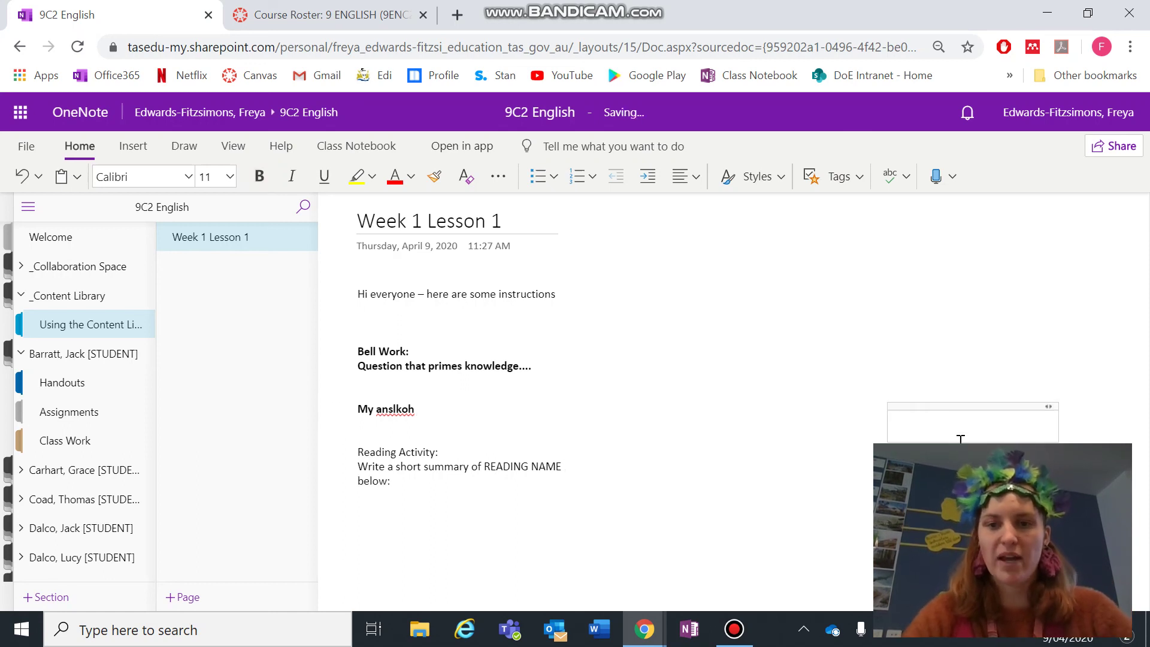
pyautogui.write('Great work')
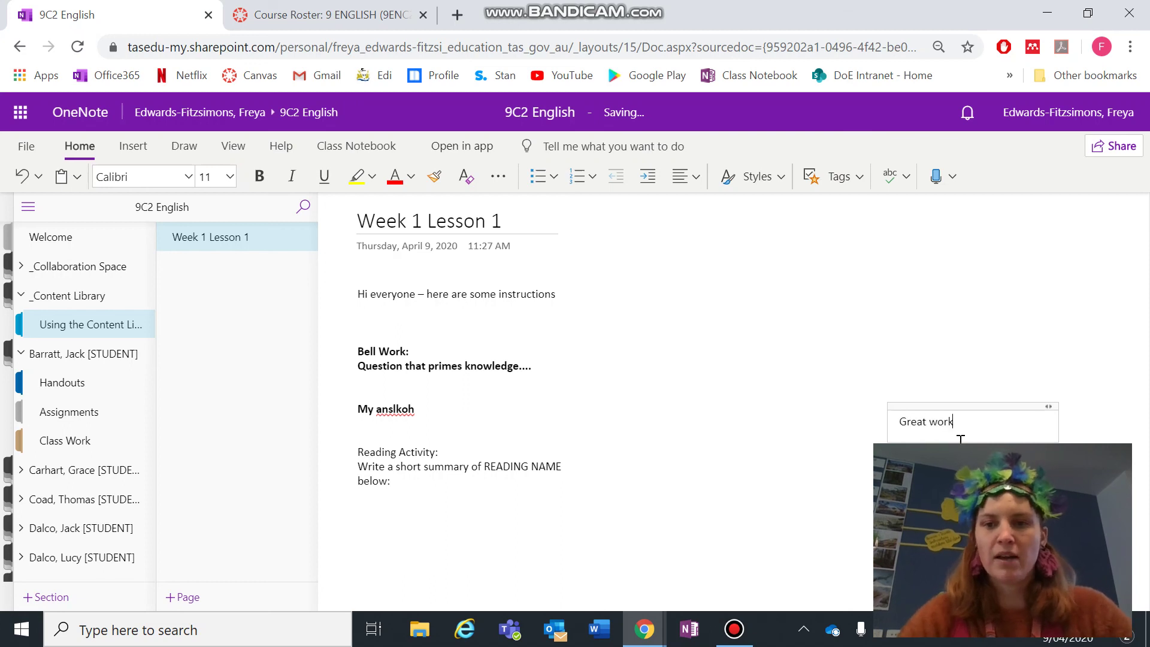
pyautogui.moveTo(900, 422); pyautogui.dragTo(955, 422)
pyautogui.click(996, 396)
pyautogui.click(1000, 527)
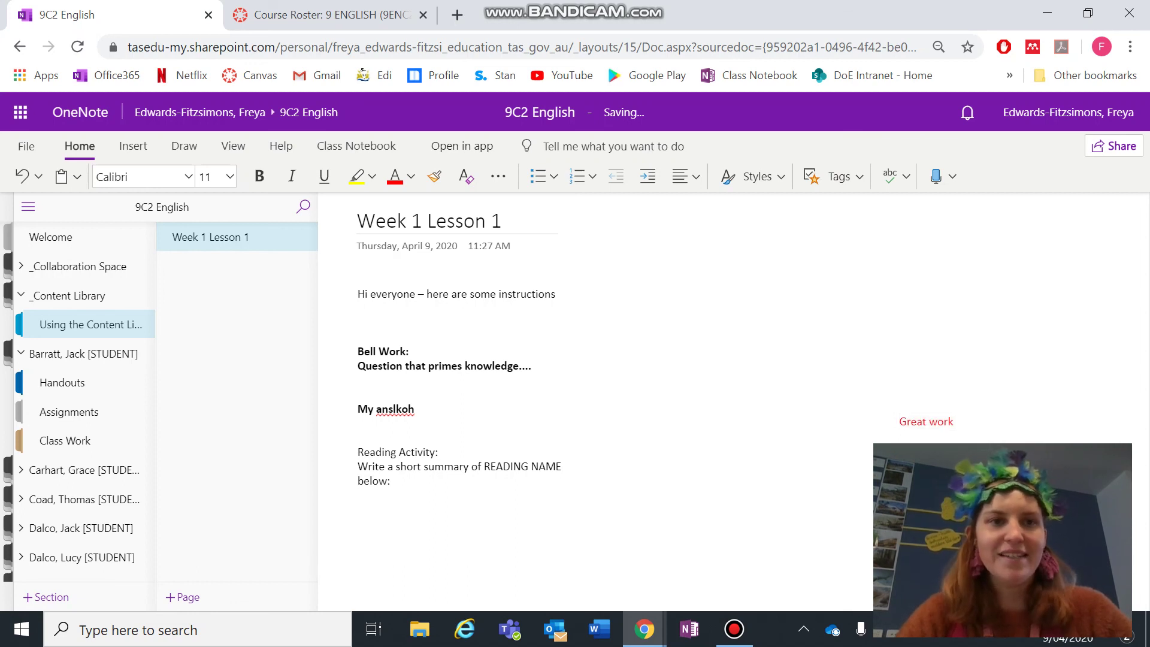
pyautogui.hotkey('alt', 'Tab')
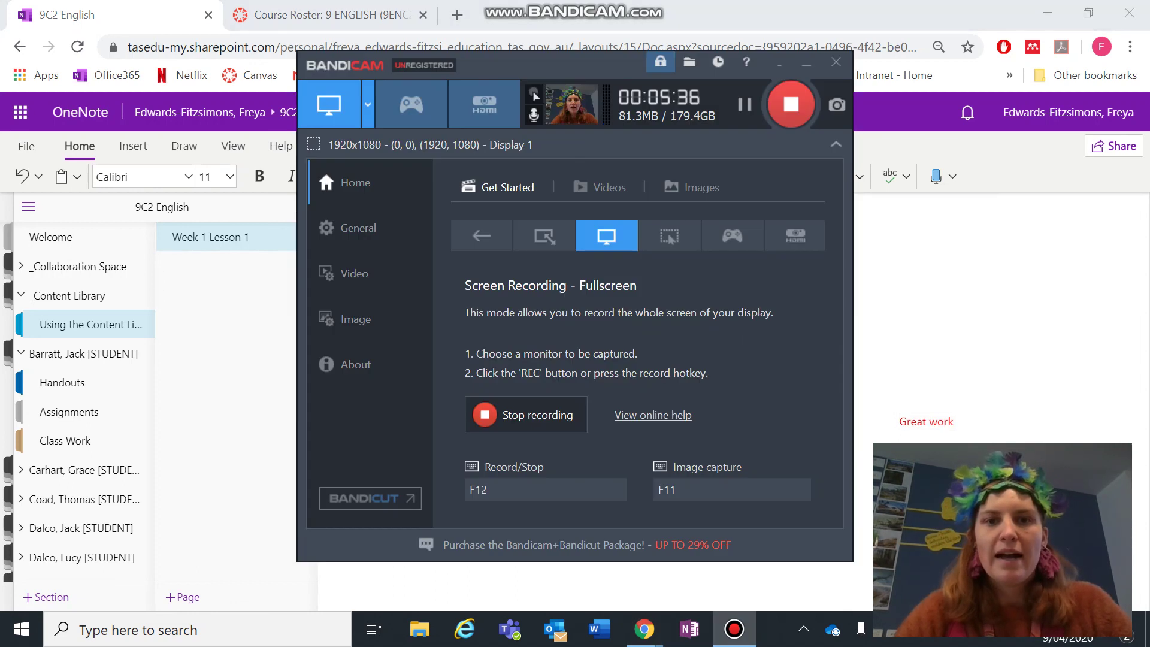